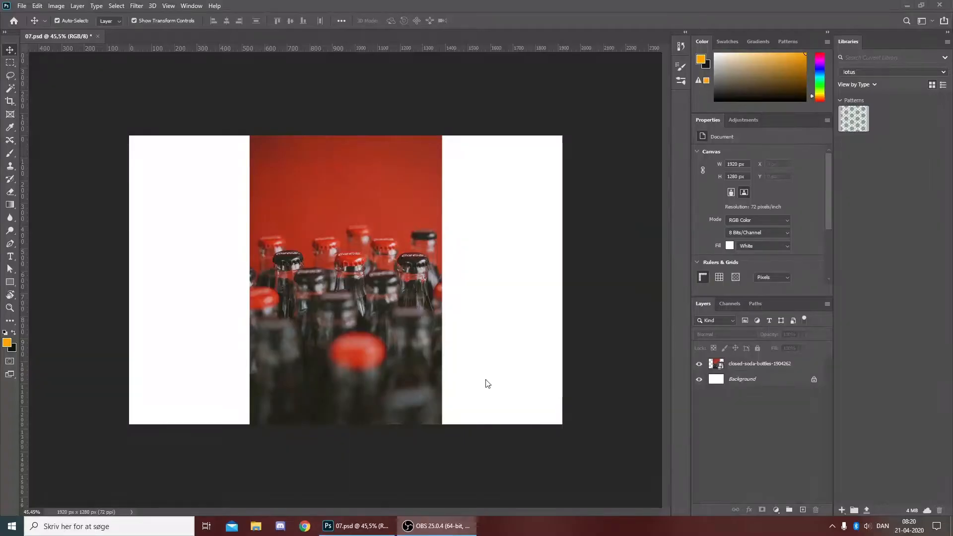
pyautogui.click(228, 257)
pyautogui.click(414, 359)
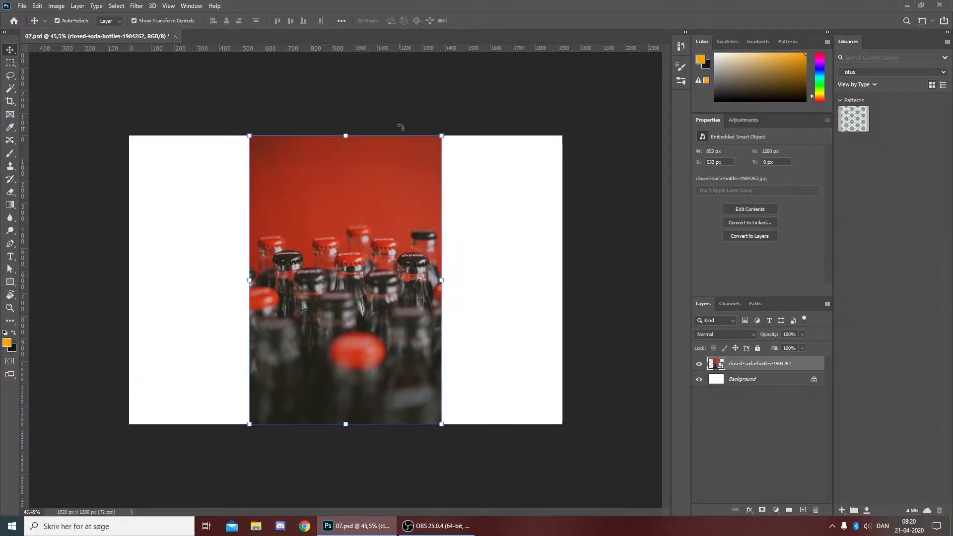
pyautogui.moveTo(443, 136)
pyautogui.mouseDown()
pyautogui.moveTo(660, 28)
pyautogui.moveTo(723, 115)
pyautogui.moveTo(433, 139)
pyautogui.mouseUp()
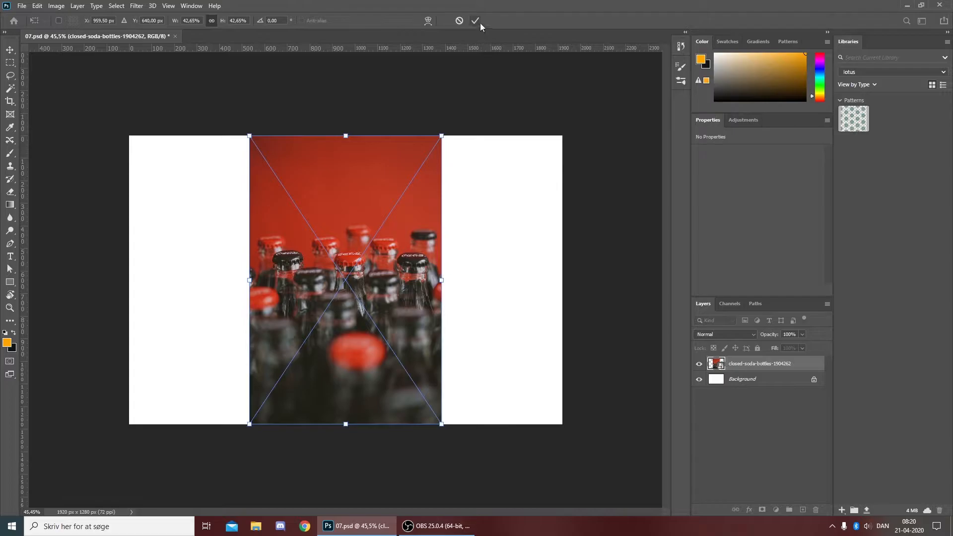
pyautogui.press('Return')
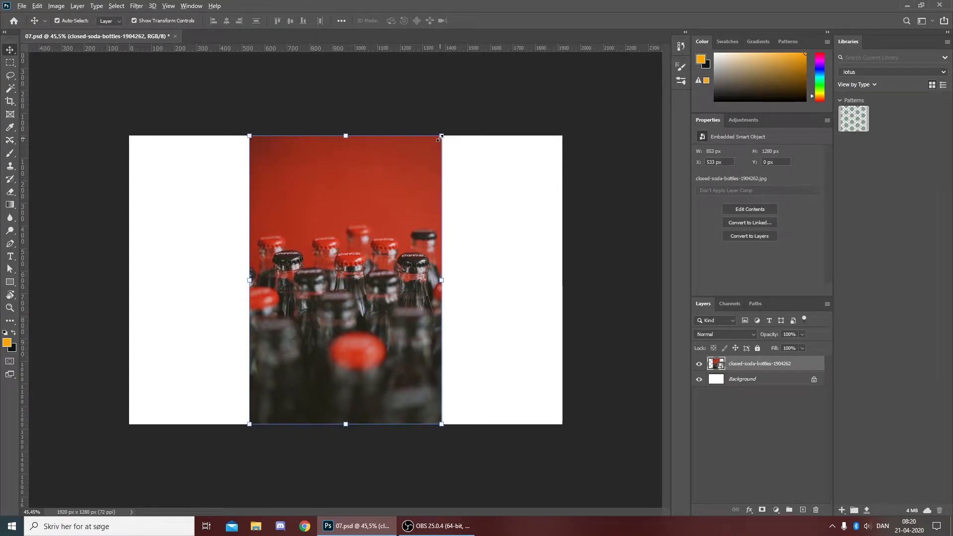
pyautogui.moveTo(442, 136); pyautogui.dragTo(384, 189)
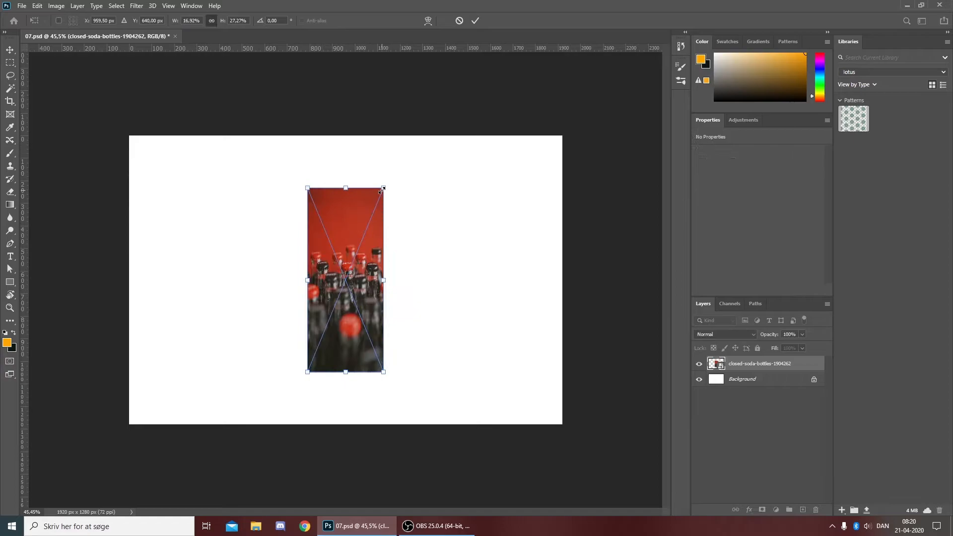
pyautogui.hotkey('ctrl', 'z')
# - Scale the placed bottle photo up until it covers the whole canvas and keep its layer selected
pyautogui.moveTo(446, 134); pyautogui.dragTo(714, 11)
pyautogui.click(476, 20)
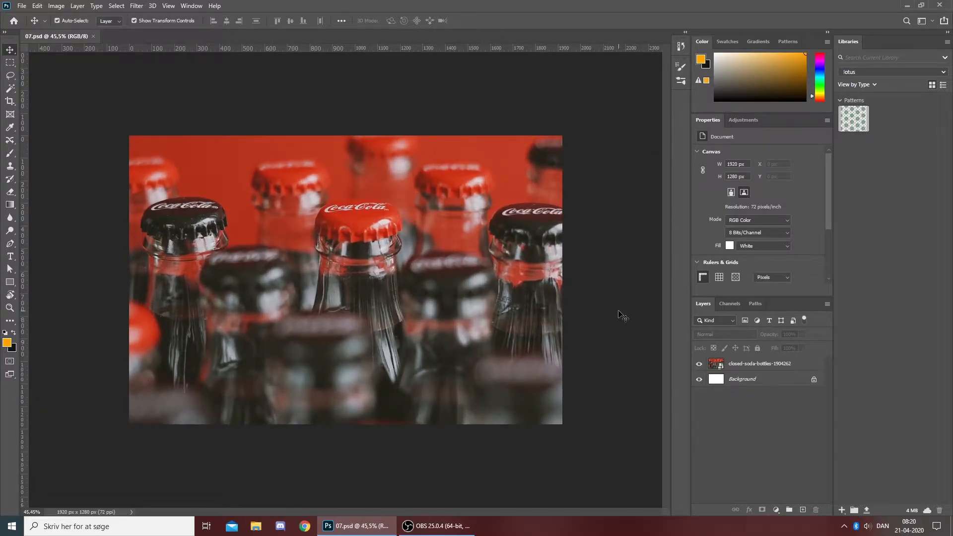
pyautogui.click(747, 365)
# - Lasso the Coca-Cola logo on the central red cap and rasterize the closed-soda-bottles-1904262 layer
pyautogui.scroll(2, 365, 215)
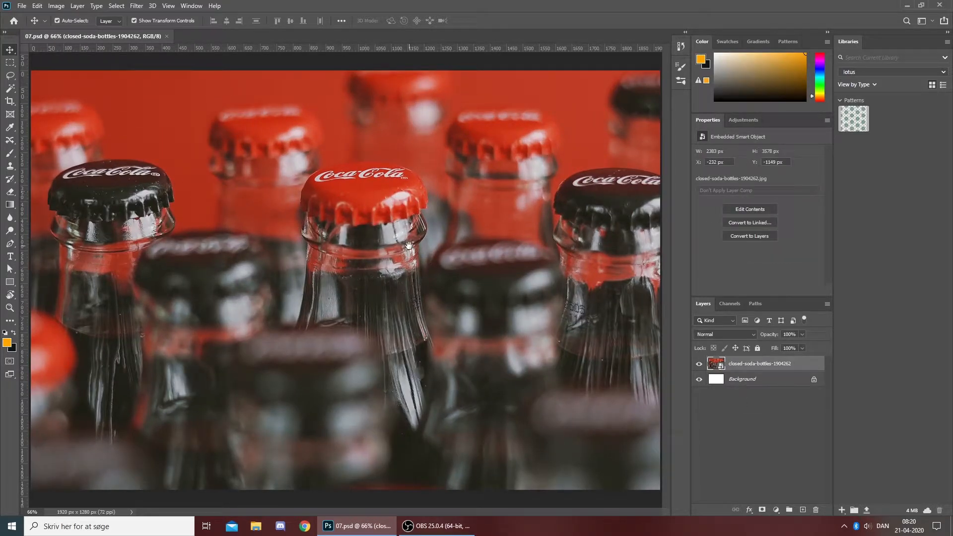
pyautogui.scroll(-2, 418, 254)
pyautogui.scroll(7, 413, 150)
pyautogui.moveTo(379, 174); pyautogui.dragTo(462, 270)
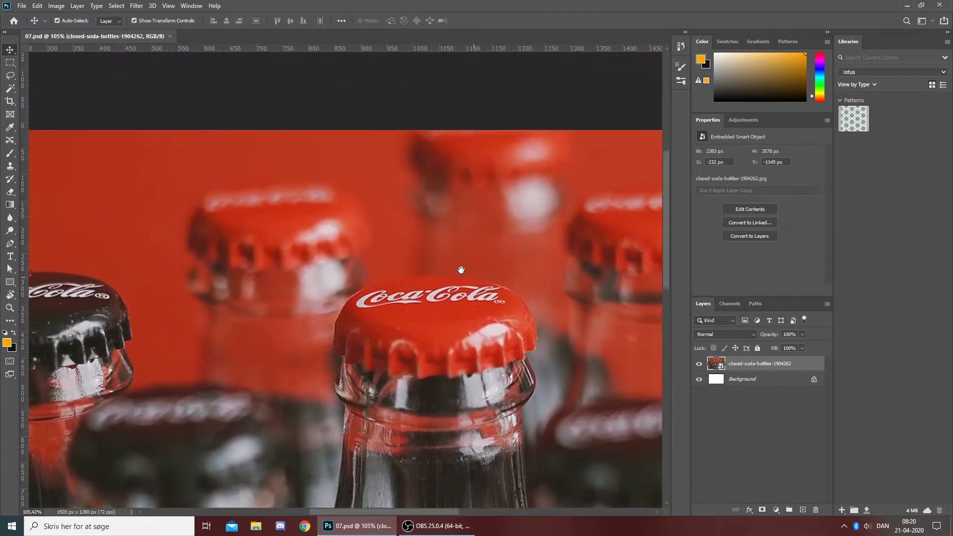
pyautogui.scroll(5, 549, 300)
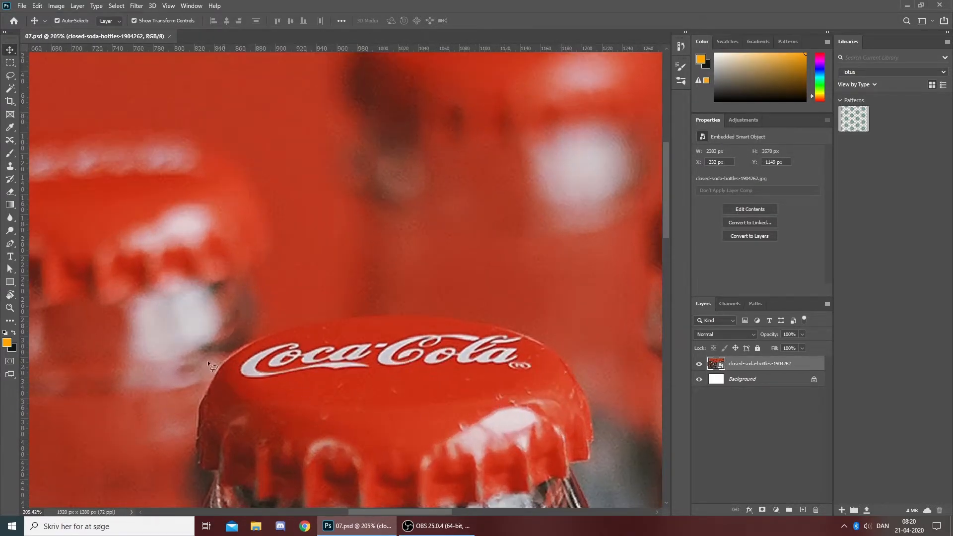
pyautogui.press('l')
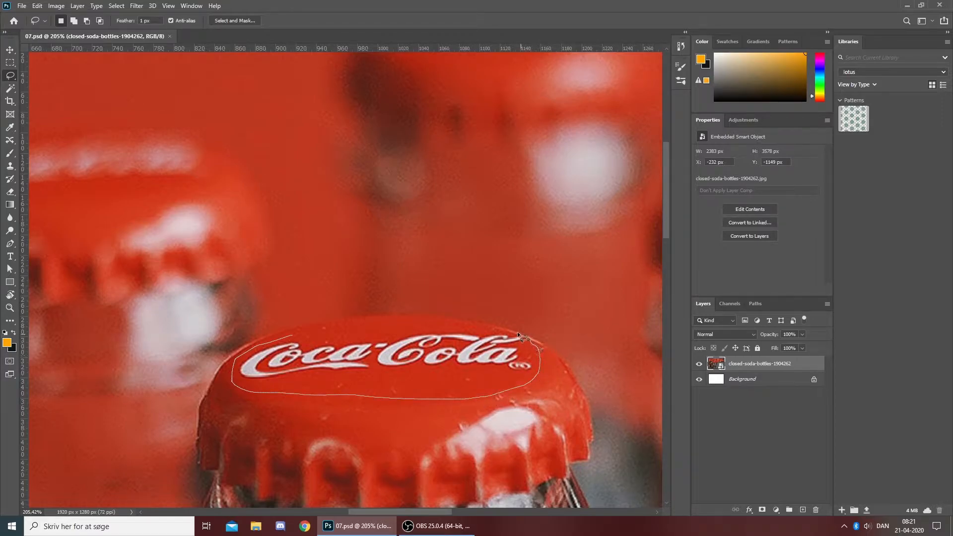
pyautogui.rightClick(416, 271)
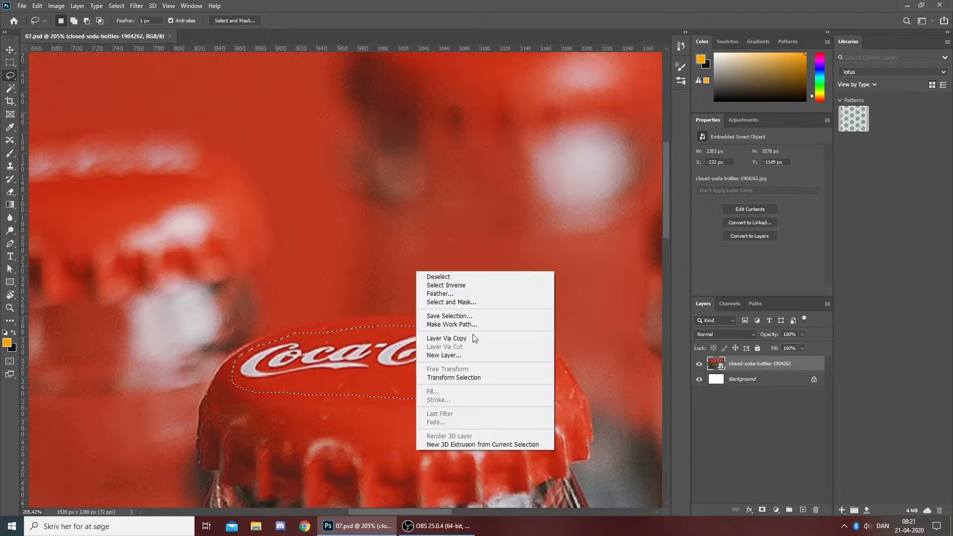
pyautogui.rightClick(752, 362)
pyautogui.click(828, 269)
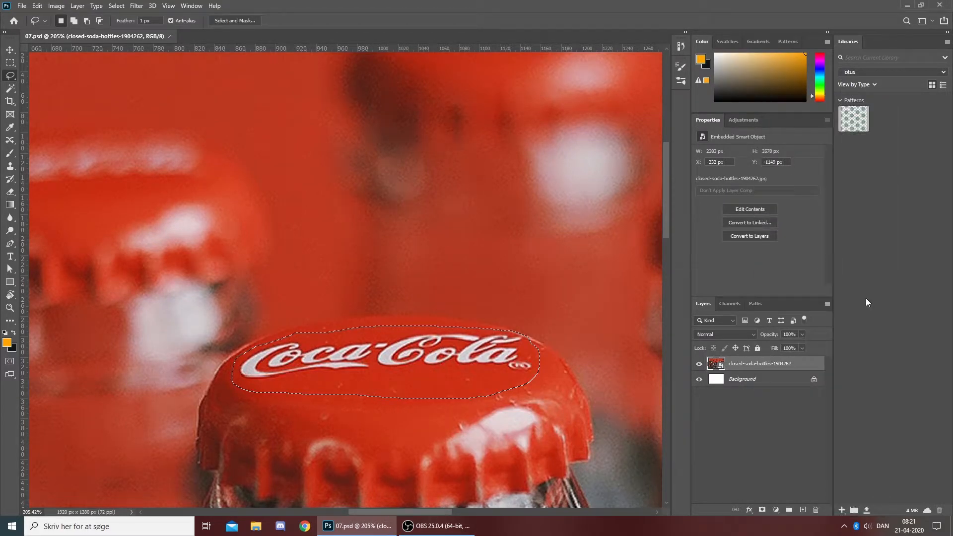
# - Fill the selected logo on the central red cap with Content-Aware at 100% opacity, and deselect
pyautogui.rightClick(463, 323)
pyautogui.click(480, 443)
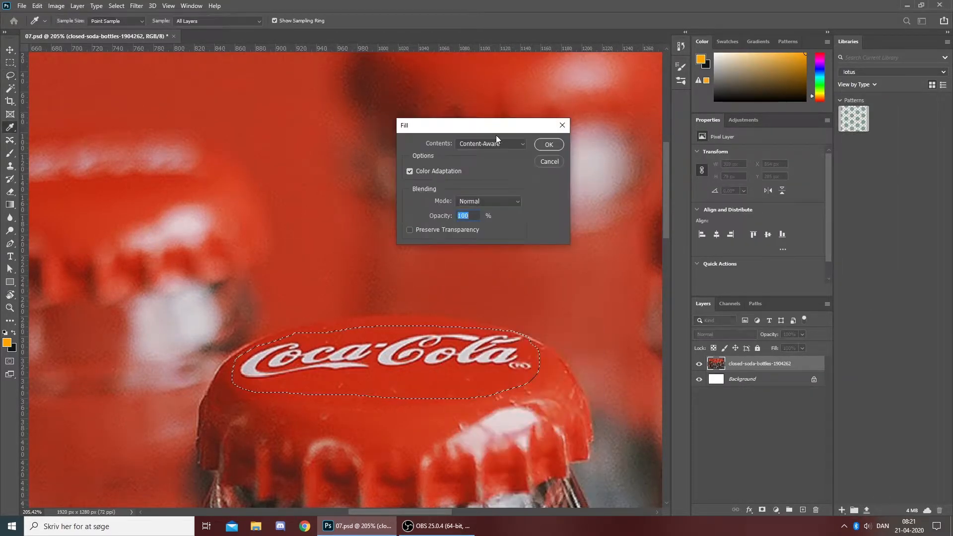
pyautogui.click(553, 151)
pyautogui.press('l')
pyautogui.hotkey('ctrl', 'd')
# - Lasso the logo on the black cap at the photo's right edge and fill it with Content-Aware
pyautogui.scroll(-4, 513, 218)
pyautogui.scroll(2, 563, 238)
pyautogui.moveTo(617, 219); pyautogui.dragTo(358, 68)
pyautogui.scroll(-7, 493, 166)
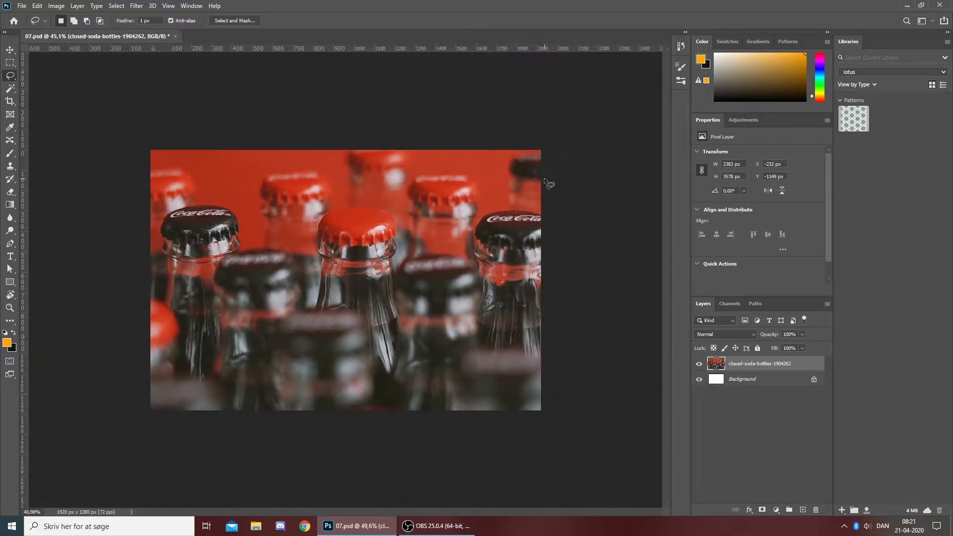
pyautogui.scroll(2, 568, 203)
pyautogui.scroll(2, 569, 203)
pyautogui.moveTo(569, 203); pyautogui.dragTo(406, 244)
pyautogui.scroll(3, 406, 245)
pyautogui.moveTo(537, 249)
pyautogui.mouseDown()
pyautogui.moveTo(350, 224)
pyautogui.moveTo(501, 215)
pyautogui.mouseUp()
pyautogui.rightClick(481, 212)
pyautogui.click(498, 331)
pyautogui.click(536, 137)
# - Lasso another logo area on the same right-edge black cap, fill it with Content-Aware, and deselect
pyautogui.scroll(3, 477, 194)
pyautogui.moveTo(319, 236)
pyautogui.mouseDown()
pyautogui.moveTo(608, 313)
pyautogui.moveTo(415, 237)
pyautogui.mouseUp()
pyautogui.rightClick(402, 210)
pyautogui.click(419, 331)
pyautogui.click(536, 137)
pyautogui.hotkey('ctrl', 'd')
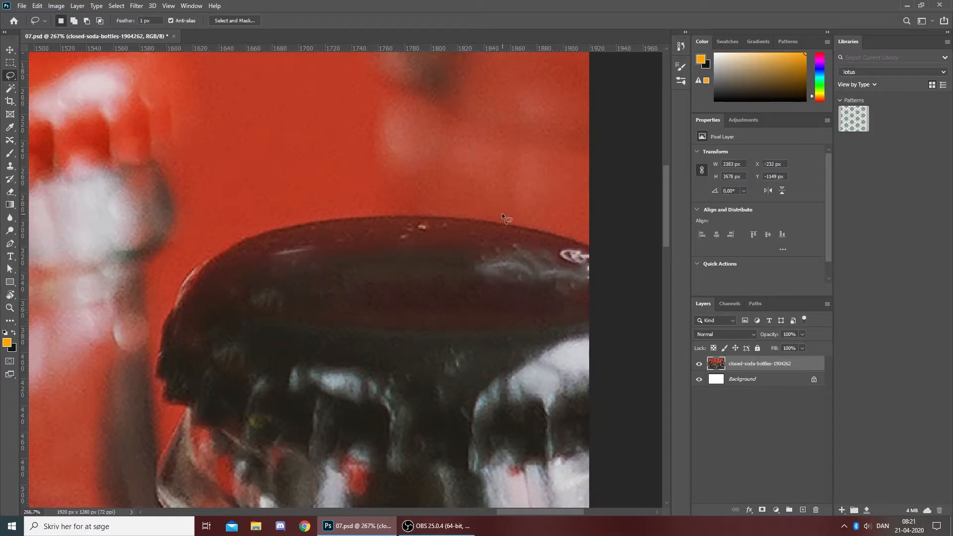
# - Clone clean cap surface over the remaining registered-trademark symbol on the right-edge black cap
pyautogui.scroll(2, 561, 322)
pyautogui.press('s')
pyautogui.moveTo(475, 293); pyautogui.dragTo(494, 285)
pyautogui.scroll(-4, 502, 270)
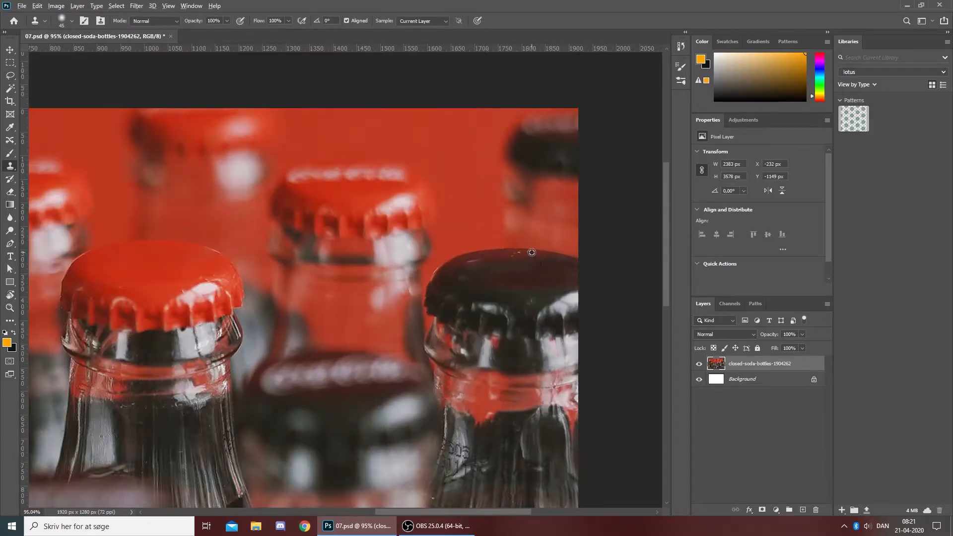
pyautogui.scroll(2, 528, 251)
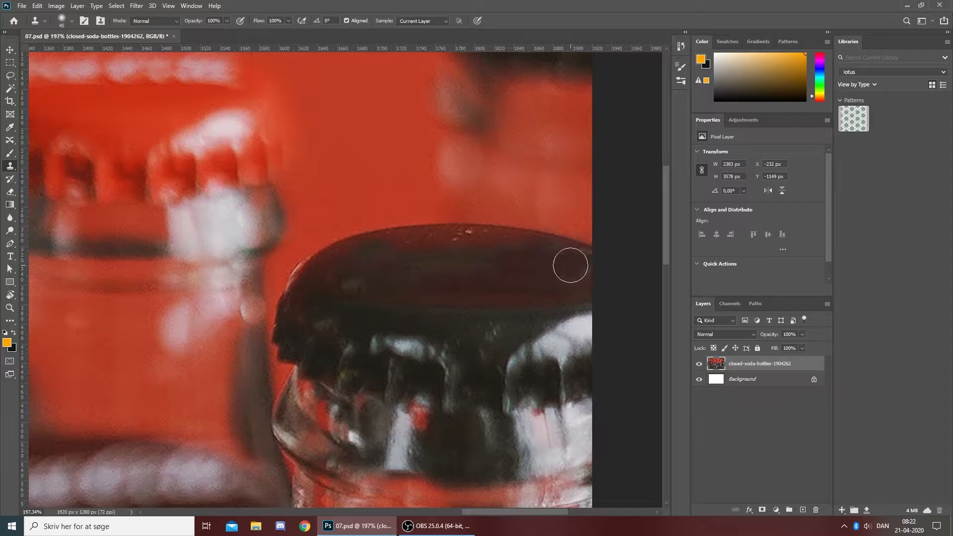
# - Lasso the logo on the sharp black cap on the photo's left, fill it with Content-Aware, and deselect
pyautogui.scroll(-5, 440, 273)
pyautogui.scroll(4, 398, 260)
pyautogui.press('p')
pyautogui.press('v')
pyautogui.scroll(-4, 348, 248)
pyautogui.scroll(5, 209, 211)
pyautogui.press('l')
pyautogui.moveTo(339, 253); pyautogui.dragTo(541, 249)
pyautogui.moveTo(349, 199); pyautogui.dragTo(339, 252)
pyautogui.rightClick(528, 167)
pyautogui.click(559, 285)
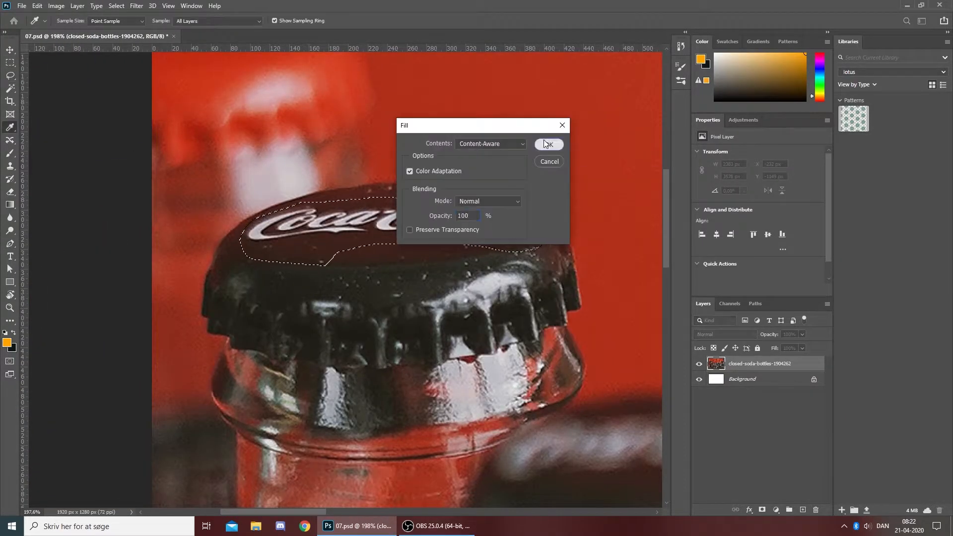
pyautogui.click(549, 144)
pyautogui.hotkey('ctrl', 'd')
# - Clone clean dark surface over the fill remnants on the left black cap
pyautogui.press('s')
pyautogui.keyDown('alt'); pyautogui.click(357, 251); pyautogui.keyUp('alt')
pyautogui.moveTo(285, 230); pyautogui.dragTo(261, 234)
pyautogui.scroll(3, 293, 236)
# - Lasso the remaining uneven area on the left black cap, fill it with Content-Aware, and deselect
pyautogui.press('l')
pyautogui.moveTo(350, 201); pyautogui.dragTo(356, 181)
pyautogui.rightClick(502, 213)
pyautogui.click(517, 332)
pyautogui.click(549, 144)
pyautogui.hotkey('ctrl', 'd')
pyautogui.press('s')
pyautogui.scroll(-10, 469, 214)
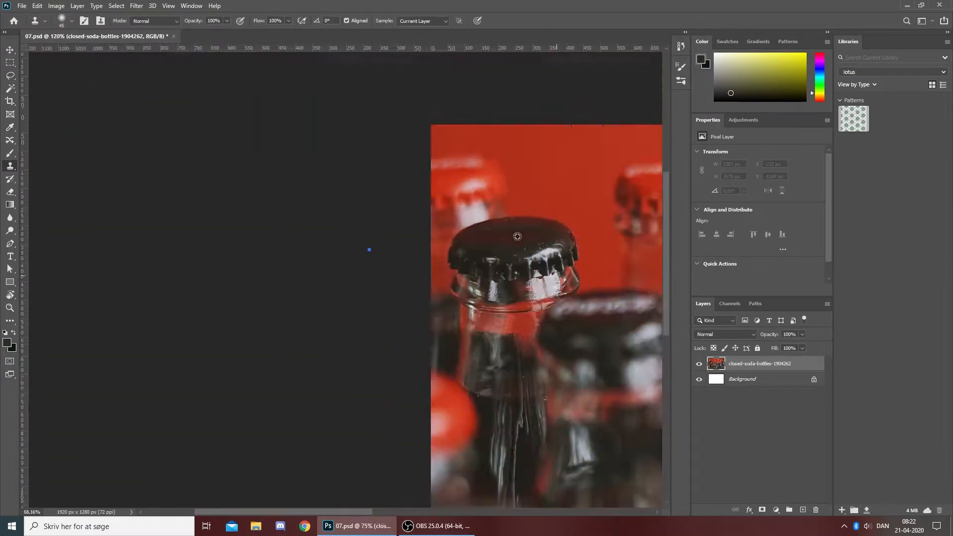
pyautogui.keyDown('ctrl'); pyautogui.click(279, 266); pyautogui.keyUp('ctrl')
pyautogui.press('p')
pyautogui.scroll(3, 252, 257)
pyautogui.rightClick(325, 251)
pyautogui.click(358, 270)
pyautogui.scroll(-3, 350, 282)
pyautogui.scroll(10, 350, 282)
# - Clone dark cap surface on the bottle photo layer over the rows of specks on the left black cap
pyautogui.press('s')
pyautogui.keyDown('alt'); pyautogui.click(412, 273); pyautogui.keyUp('alt')
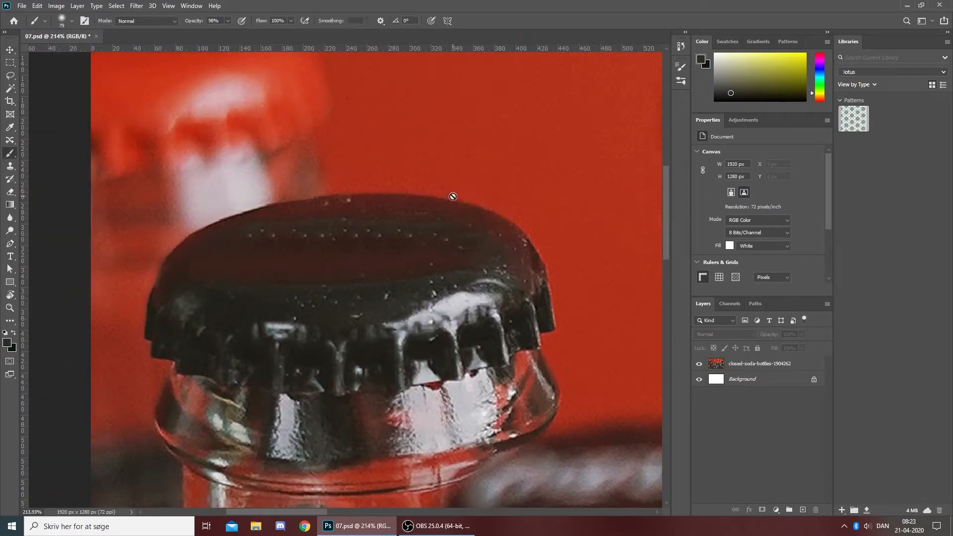
pyautogui.click(456, 197)
pyautogui.click(760, 364)
pyautogui.keyDown('alt'); pyautogui.click(263, 251); pyautogui.keyUp('alt')
pyautogui.click(238, 233)
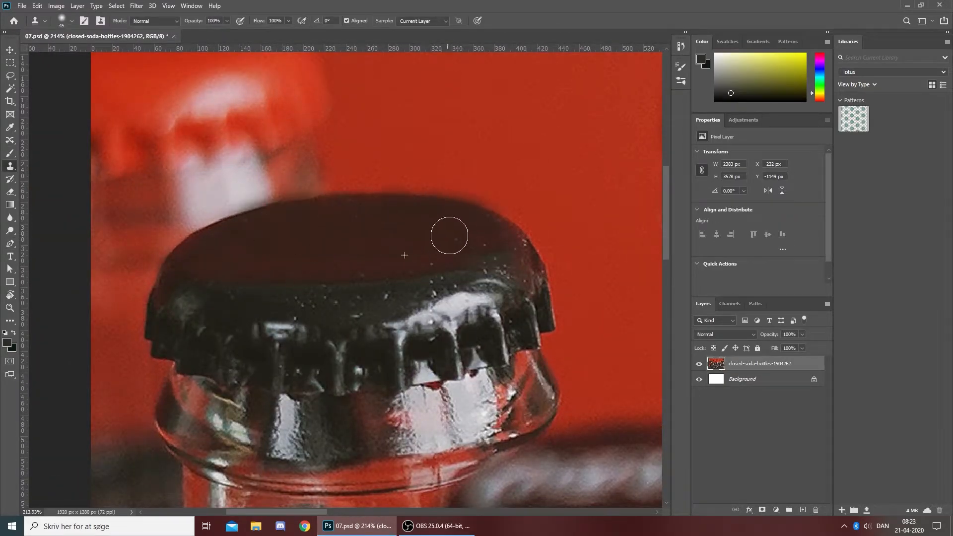
# - Clone out the leftover specks along the upper rim of the right-edge black cap
pyautogui.scroll(-6, 496, 241)
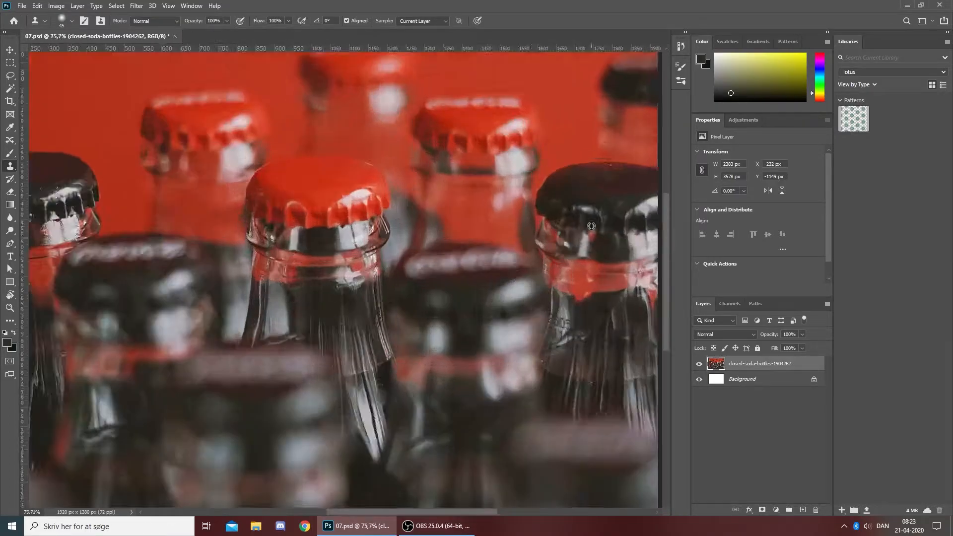
pyautogui.scroll(7, 415, 292)
pyautogui.scroll(-7, 424, 251)
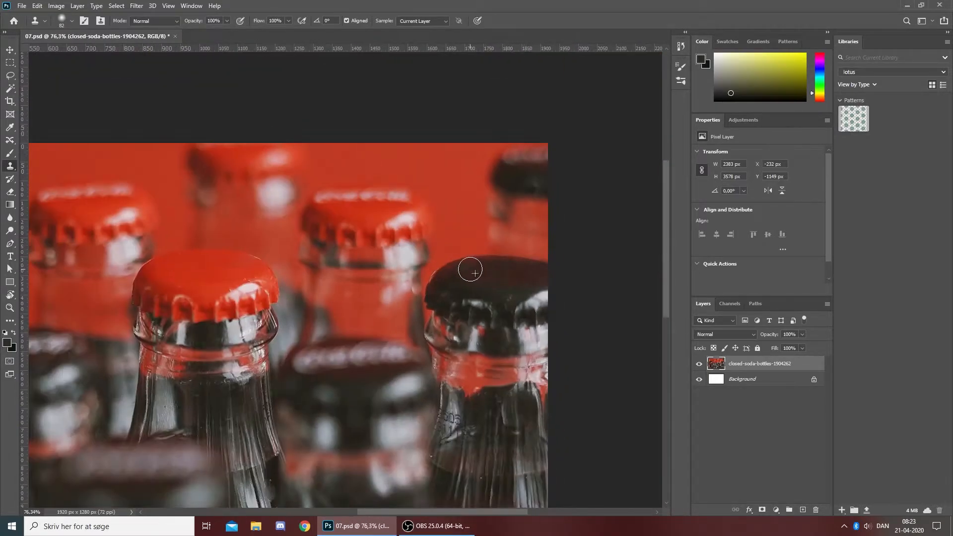
# - Lasso the lettering on the blurred red cap right of centre, fill it with Content-Aware, and deselect
pyautogui.press('l')
pyautogui.scroll(7, 432, 195)
pyautogui.moveTo(252, 221); pyautogui.dragTo(474, 273)
pyautogui.rightClick(472, 253)
pyautogui.click(490, 373)
pyautogui.press('Return')
pyautogui.hotkey('ctrl', 'd')
# - Lasso the lettering on the blurred red cap left of centre, fill it with Content-Aware, and deselect
pyautogui.scroll(-6, 501, 194)
pyautogui.scroll(2, 248, 159)
pyautogui.moveTo(216, 109); pyautogui.dragTo(260, 99)
pyautogui.scroll(4, 254, 75)
pyautogui.moveTo(422, 126); pyautogui.dragTo(229, 175)
pyautogui.rightClick(315, 184)
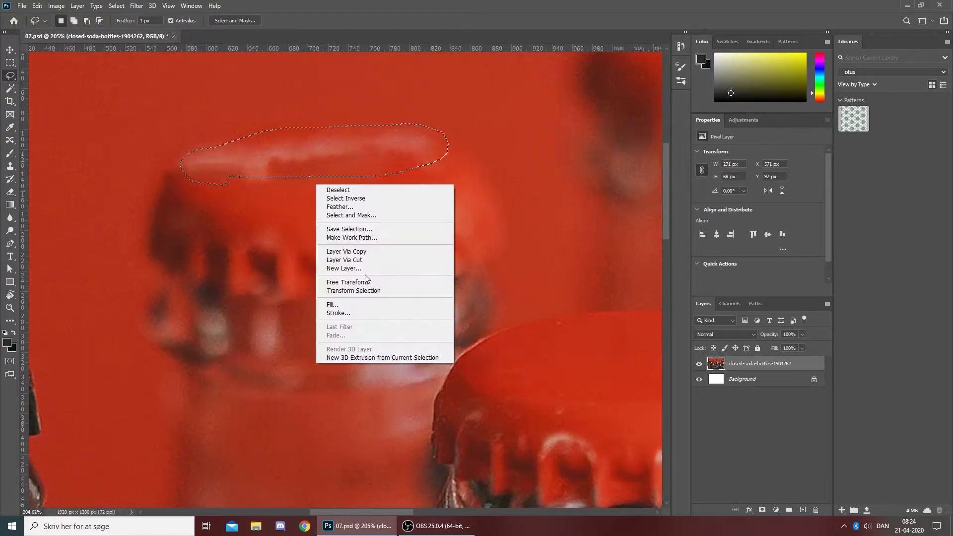
pyautogui.click(334, 303)
pyautogui.press('Return')
pyautogui.hotkey('ctrl', 'd')
# - Lasso the lettering on the blurred red cap at the photo's left edge, fill it with Content-Aware, and deselect
pyautogui.scroll(-4, 500, 171)
pyautogui.scroll(3, 238, 154)
pyautogui.moveTo(182, 154); pyautogui.dragTo(281, 154)
pyautogui.rightClick(348, 164)
pyautogui.click(368, 285)
pyautogui.moveTo(101, 194)
pyautogui.mouseDown()
pyautogui.moveTo(194, 155)
pyautogui.moveTo(178, 219)
pyautogui.mouseUp()
pyautogui.click(545, 145)
pyautogui.hotkey('ctrl', 'd')
# - Clone clean red surface over the uneven patches on the blurred red cap at the photo's left edge
pyautogui.scroll(4, 171, 168)
pyautogui.rightClick(346, 177)
pyautogui.hotkey('ctrl', 'd')
pyautogui.scroll(4, 402, 193)
pyautogui.press('s')
pyautogui.moveTo(427, 197); pyautogui.dragTo(371, 187)
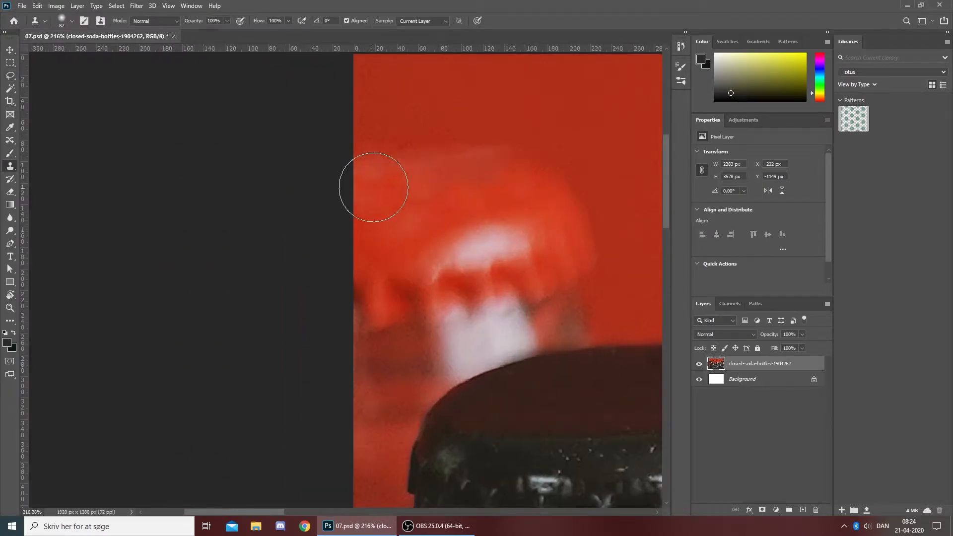
pyautogui.scroll(-8, 379, 193)
pyautogui.scroll(7, 365, 219)
pyautogui.scroll(-4, 497, 185)
pyautogui.scroll(5, 546, 105)
pyautogui.moveTo(421, 225)
pyautogui.mouseDown()
pyautogui.moveTo(510, 191)
pyautogui.moveTo(389, 192)
pyautogui.mouseUp()
pyautogui.scroll(-5, 586, 134)
pyautogui.scroll(5, 244, 268)
# - Lasso the lettering on the blurred dark cap left of centre, fill it with Content-Aware, and deselect
pyautogui.press('l')
pyautogui.moveTo(199, 269); pyautogui.dragTo(267, 267)
pyautogui.moveTo(305, 150); pyautogui.dragTo(90, 213)
pyautogui.scroll(-5, 348, 199)
pyautogui.scroll(6, 526, 245)
pyautogui.moveTo(326, 240)
pyautogui.mouseDown()
pyautogui.moveTo(236, 305)
pyautogui.moveTo(328, 240)
pyautogui.mouseUp()
pyautogui.rightClick(443, 209)
pyautogui.click(459, 330)
pyautogui.click(548, 140)
pyautogui.hotkey('ctrl', 'd')
# - Clone dark cap surface over the reddish fill remnants on the blurred dark cap left of centre
pyautogui.scroll(-5, 145, 220)
pyautogui.scroll(6, 165, 211)
pyautogui.press('s')
pyautogui.keyDown('alt'); pyautogui.click(330, 347); pyautogui.keyUp('alt')
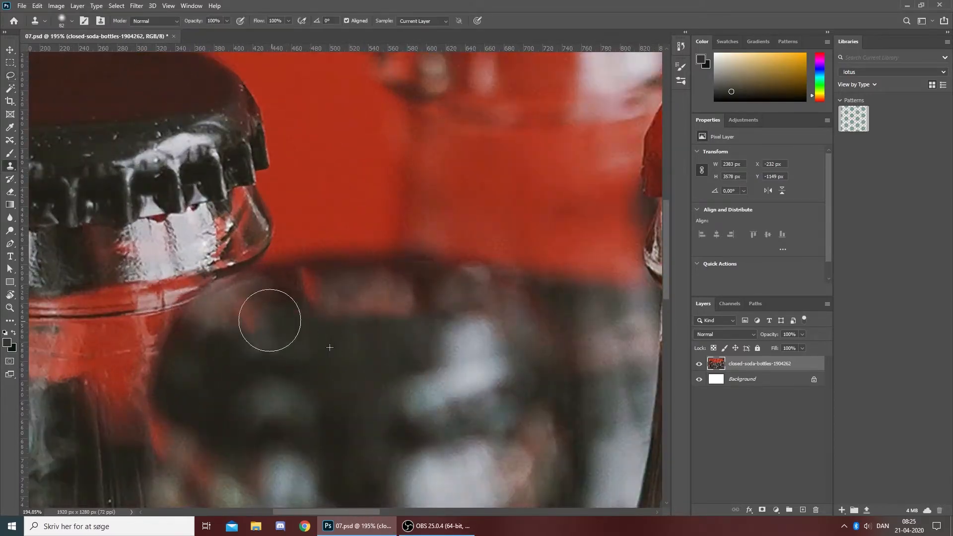
pyautogui.moveTo(285, 323)
pyautogui.mouseDown()
pyautogui.moveTo(313, 292)
pyautogui.moveTo(424, 291)
pyautogui.mouseUp()
pyautogui.keyDown('alt'); pyautogui.click(358, 308); pyautogui.keyUp('alt')
pyautogui.moveTo(366, 294); pyautogui.dragTo(390, 287)
# - Lasso the lettering on the blurred dark cap right of centre, fill it with Content-Aware, and deselect
pyautogui.scroll(-5, 383, 301)
pyautogui.scroll(6, 504, 314)
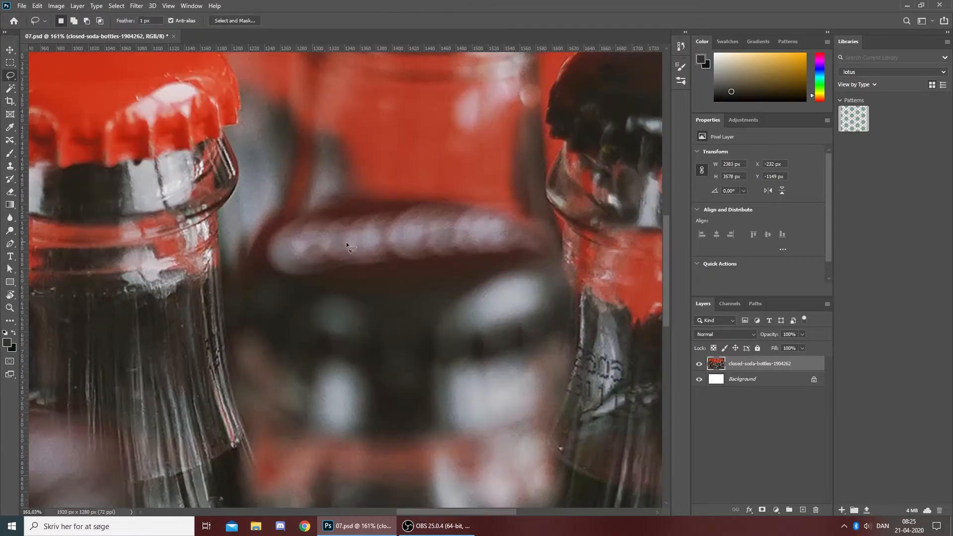
pyautogui.press('l')
pyautogui.moveTo(305, 217); pyautogui.dragTo(576, 279)
pyautogui.rightClick(412, 219)
pyautogui.click(428, 338)
pyautogui.click(547, 141)
pyautogui.rightClick(490, 180)
pyautogui.click(507, 185)
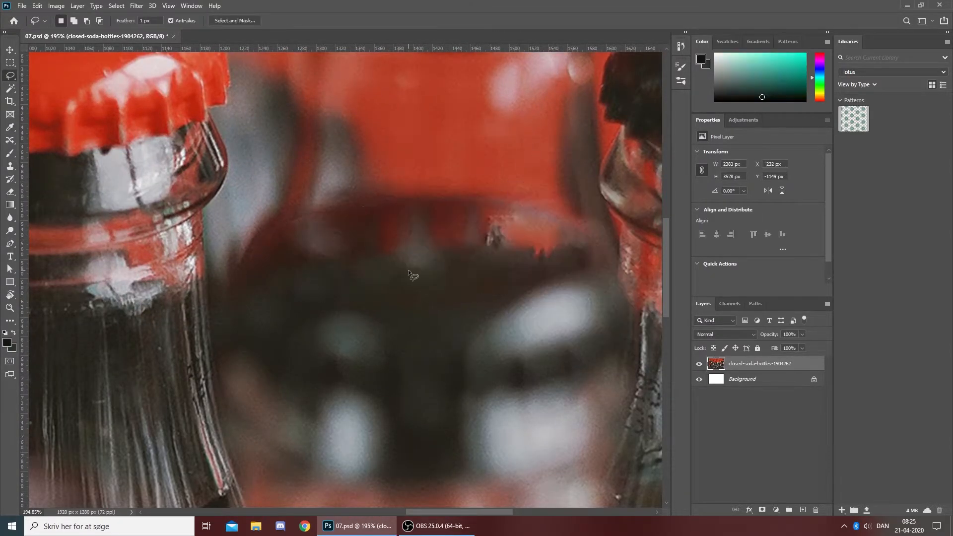
# - Clone dark cap surface over the red fill remnants on the blurred dark cap right of centre
pyautogui.press('s')
pyautogui.keyDown('alt'); pyautogui.click(405, 297); pyautogui.keyUp('alt')
pyautogui.moveTo(389, 236); pyautogui.dragTo(323, 246)
pyautogui.moveTo(495, 258); pyautogui.dragTo(546, 243)
pyautogui.scroll(-5, 547, 243)
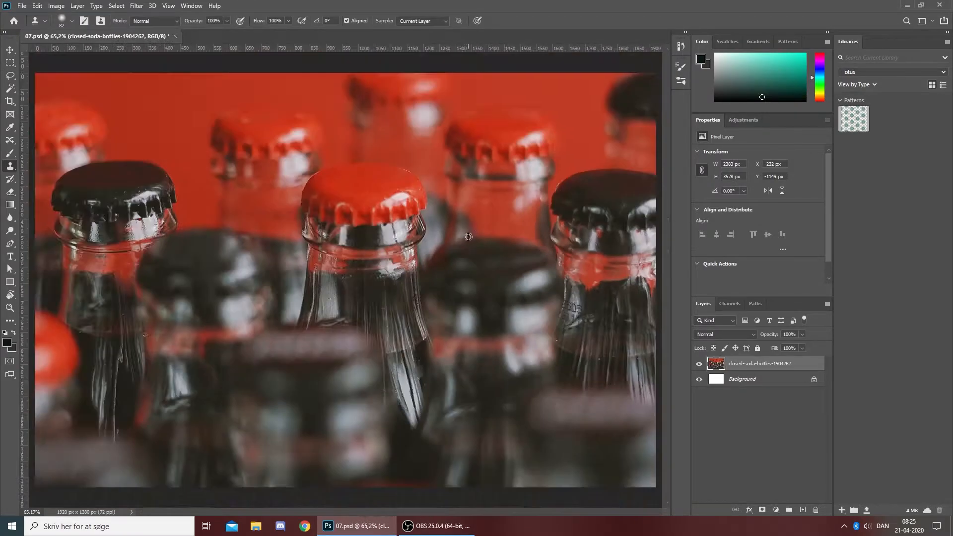
pyautogui.scroll(6, 451, 266)
pyautogui.scroll(-5, 508, 302)
pyautogui.scroll(5, 528, 351)
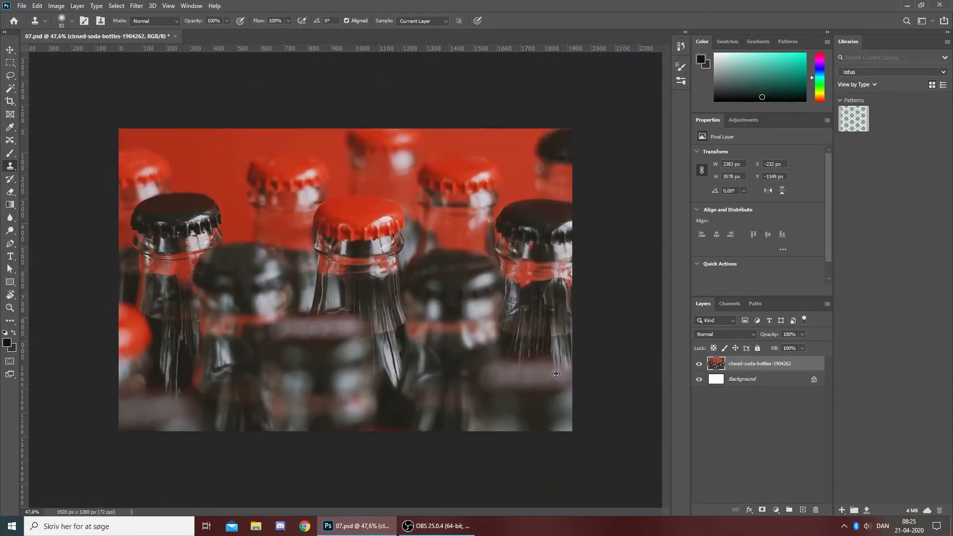
# - Try to clone darker tones over the lettering on the blurred cap at the photo's lower centre
pyautogui.scroll(-5, 387, 303)
pyautogui.scroll(5, 285, 340)
pyautogui.moveTo(348, 325); pyautogui.dragTo(368, 303)
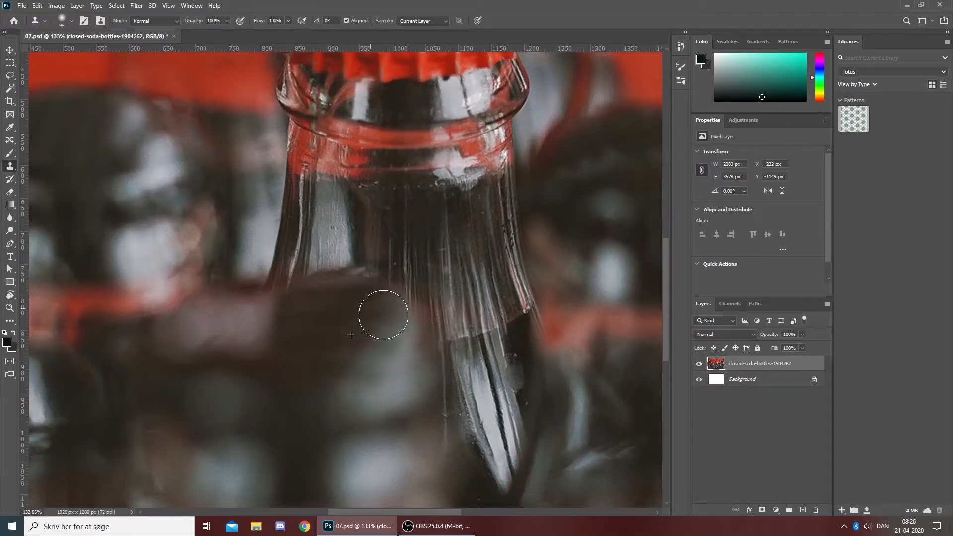
pyautogui.hotkey('ctrl', 'z')
pyautogui.hotkey('ctrl', 'z')
pyautogui.hotkey('ctrl', 'z')
# - Lasso the lettering on a blurred foreground cap near the photo's lower edge, fill it with Content-Aware, and deselect
pyautogui.hotkey('ctrl', '0')
pyautogui.scroll(5, 295, 287)
pyautogui.press('l')
pyautogui.rightClick(467, 237)
pyautogui.click(484, 356)
pyautogui.moveTo(571, 287)
pyautogui.mouseDown()
pyautogui.moveTo(375, 258)
pyautogui.moveTo(568, 284)
pyautogui.moveTo(382, 294)
pyautogui.mouseUp()
pyautogui.click(546, 147)
pyautogui.hotkey('ctrl', 'd')
# - Fill the lettering on the remaining blurred caps along the photo's lower edge with Content-Aware, deselect, and save the document
pyautogui.rightClick(467, 290)
pyautogui.scroll(-8, 538, 259)
pyautogui.scroll(6, 64, 436)
pyautogui.moveTo(69, 430); pyautogui.dragTo(87, 431)
pyautogui.rightClick(114, 454)
pyautogui.click(132, 402)
pyautogui.click(546, 148)
pyautogui.hotkey('ctrl', 'd')
pyautogui.scroll(-10, 277, 390)
pyautogui.hotkey('ctrl', 's')
pyautogui.scroll(4, 368, 362)
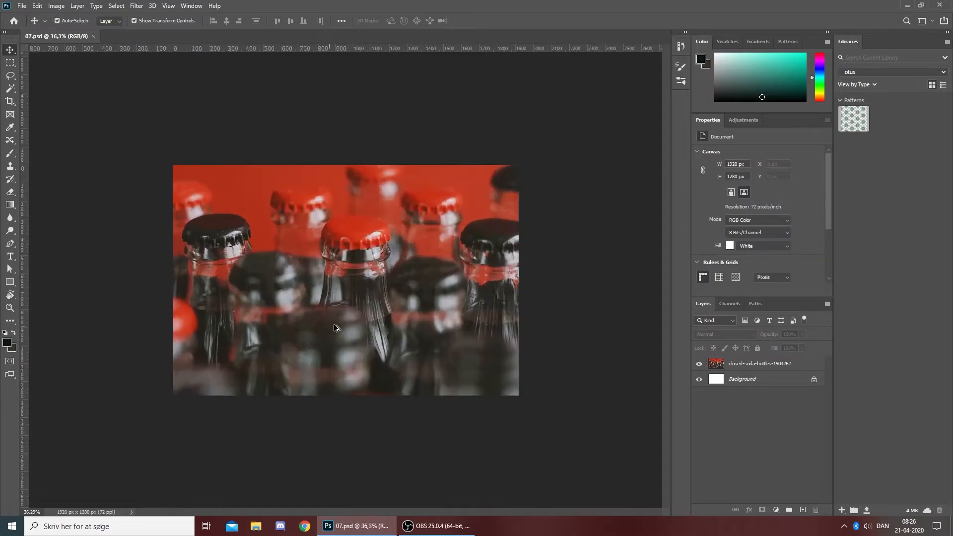
# - Open the Camera Raw Filter for the bottle photo layer and set Highlights to +95
pyautogui.scroll(-2, 319, 334)
pyautogui.press('v')
pyautogui.click(136, 6)
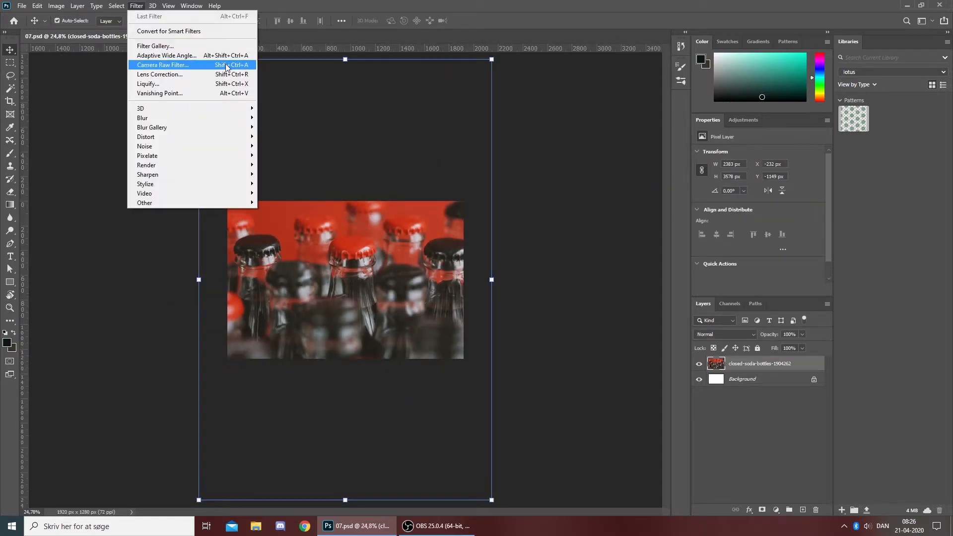
pyautogui.click(164, 64)
pyautogui.moveTo(812, 248); pyautogui.dragTo(872, 270)
pyautogui.hotkey('ctrl', 'z')
pyautogui.moveTo(813, 240); pyautogui.dragTo(814, 243)
pyautogui.moveTo(813, 298); pyautogui.dragTo(869, 283)
# - Set Shadows -48, Whites +51, Blacks -31, Texture -100, Clarity -47, Dehaze +73, Vibrance -9 and Saturation +4, apply the Camera Raw Filter, and save
pyautogui.scroll(-2, 806, 297)
pyautogui.moveTo(812, 265); pyautogui.dragTo(807, 326)
pyautogui.scroll(-2, 813, 251)
pyautogui.scroll(-1, 813, 278)
pyautogui.scroll(-1, 826, 277)
pyautogui.moveTo(812, 341)
pyautogui.mouseDown()
pyautogui.moveTo(832, 341)
pyautogui.moveTo(816, 341)
pyautogui.mouseUp()
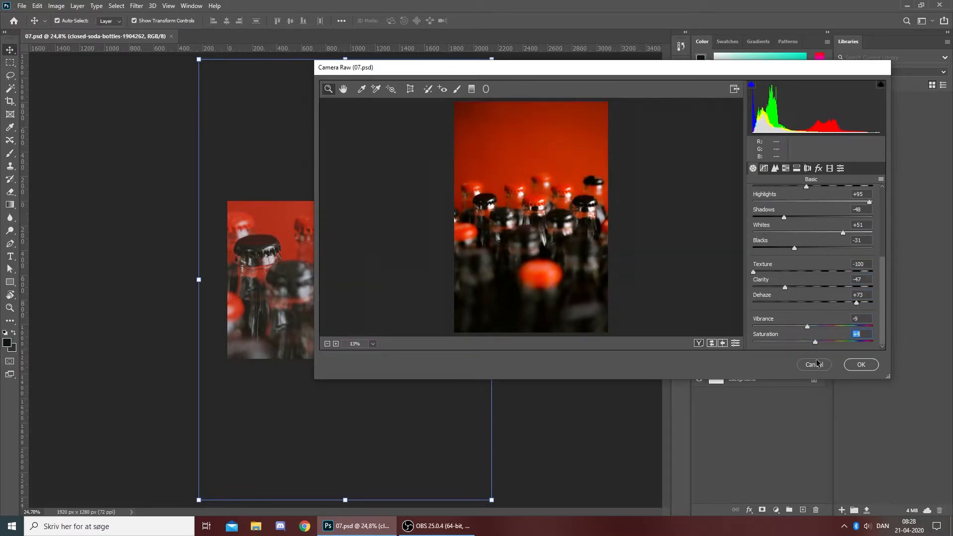
pyautogui.click(861, 364)
pyautogui.click(576, 308)
pyautogui.scroll(3, 273, 248)
pyautogui.scroll(3, 273, 249)
pyautogui.scroll(-5, 273, 248)
pyautogui.hotkey('ctrl', 's')
# - Lasso the black-capped bottle at the photo's right edge, apply a Gaussian Blur with a 5 px radius, and deselect
pyautogui.scroll(4, 273, 248)
pyautogui.press('l')
pyautogui.moveTo(577, 185); pyautogui.dragTo(521, 214)
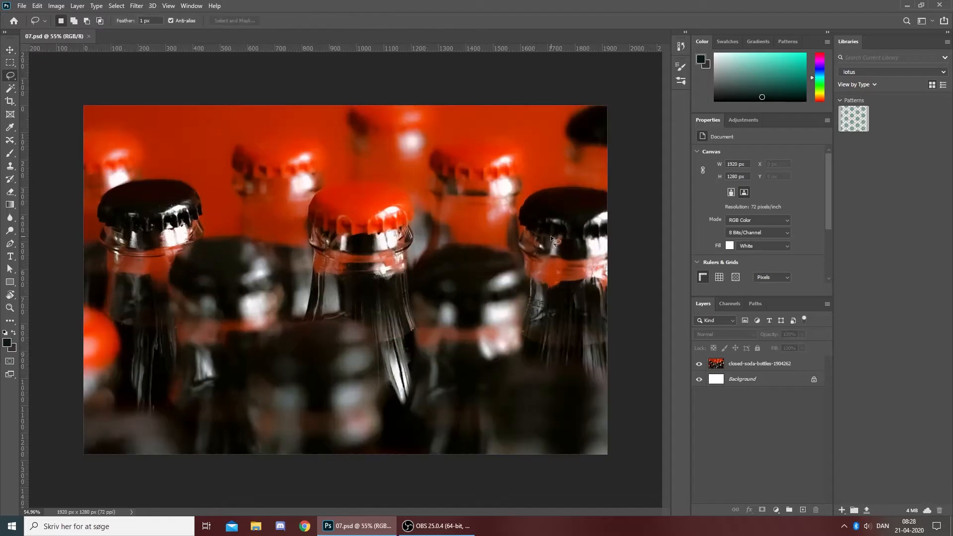
pyautogui.moveTo(497, 333); pyautogui.dragTo(608, 392)
pyautogui.click(759, 364)
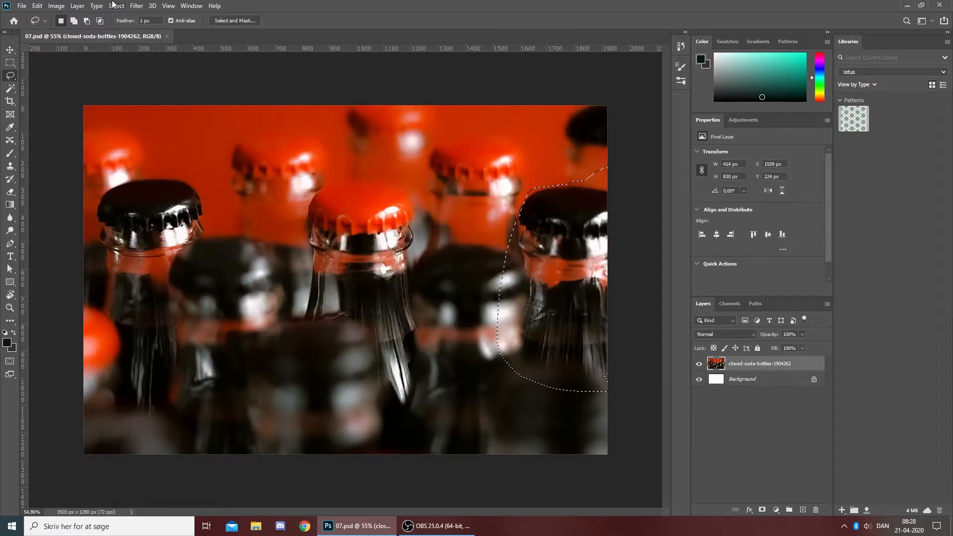
pyautogui.click(137, 5)
pyautogui.moveTo(149, 120)
pyautogui.click(281, 171)
pyautogui.moveTo(435, 106); pyautogui.dragTo(266, 57)
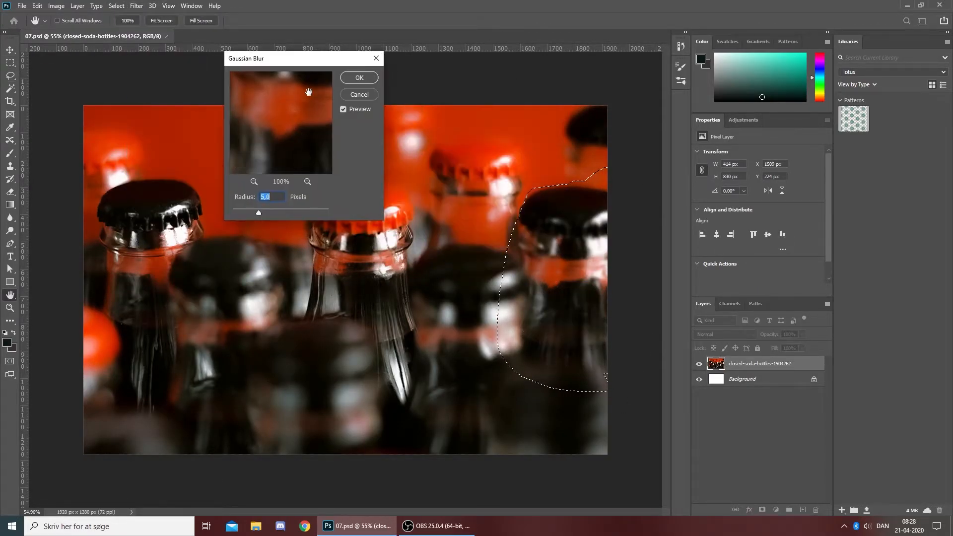
pyautogui.click(359, 76)
pyautogui.hotkey('ctrl', 'd')
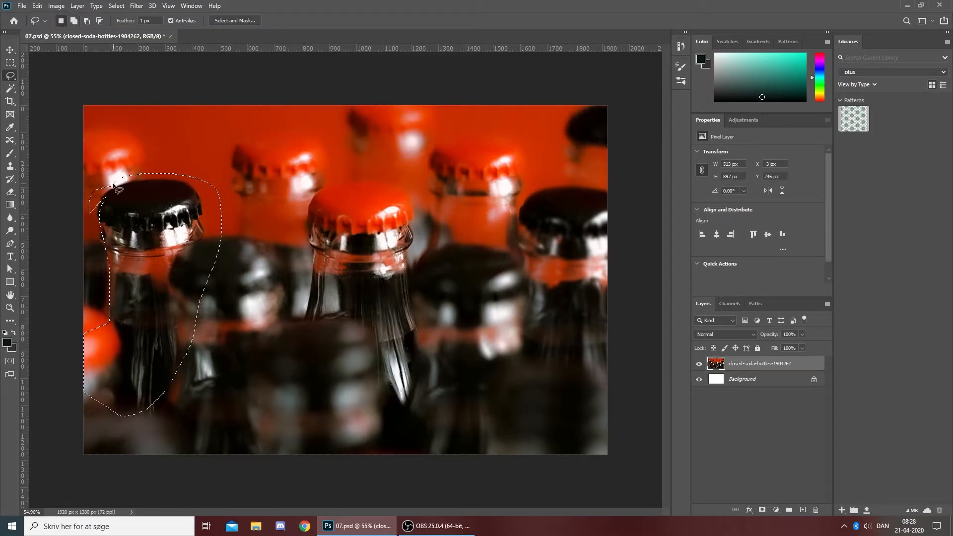
# - Reapply the Gaussian Blur to the lassoed black-capped bottle on the photo's left side and to the lassoed red-capped bottles behind
pyautogui.rightClick(256, 318)
pyautogui.click(136, 5)
pyautogui.click(149, 15)
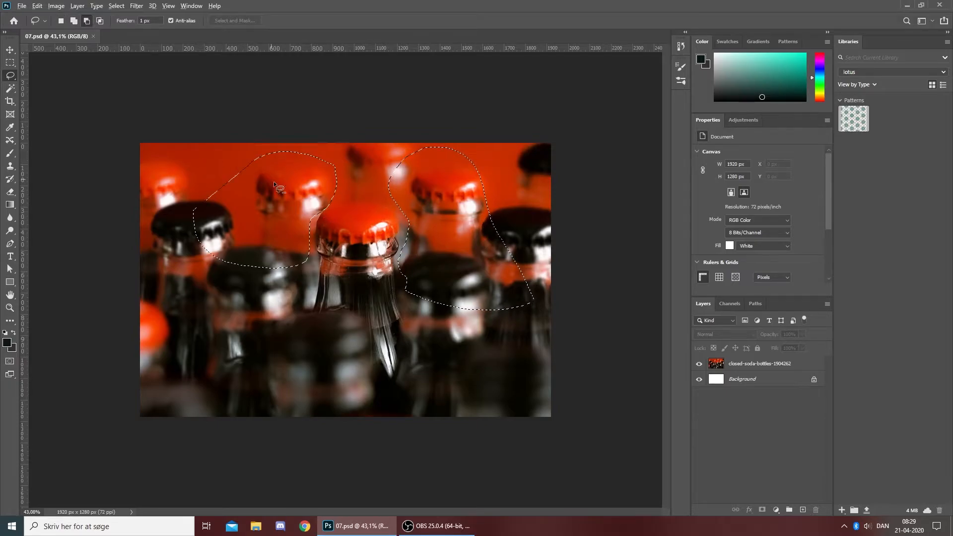
pyautogui.scroll(2, 267, 180)
pyautogui.click(136, 6)
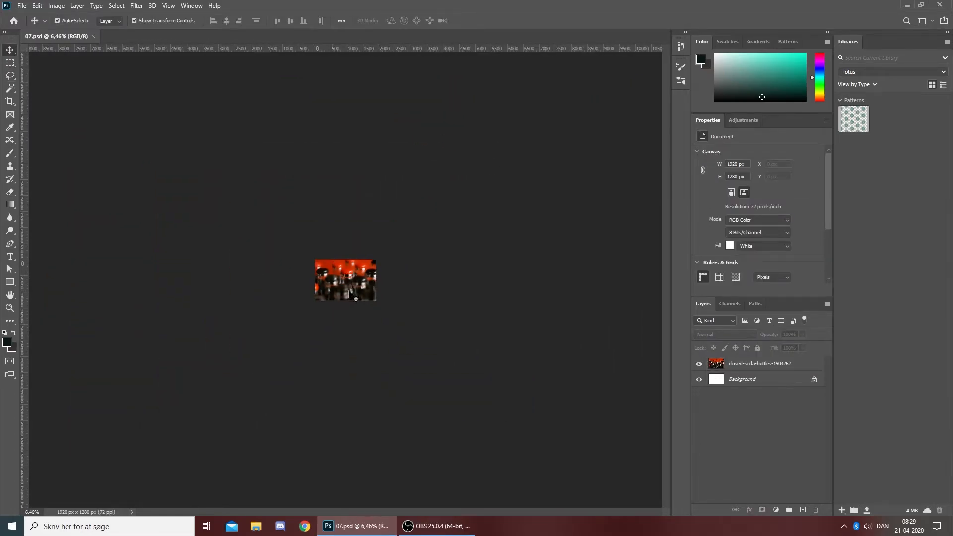
# - Move the bottle photo layer horizontally to an X position of about 91 px
pyautogui.scroll(8, 323, 268)
pyautogui.moveTo(410, 271); pyautogui.dragTo(468, 270)
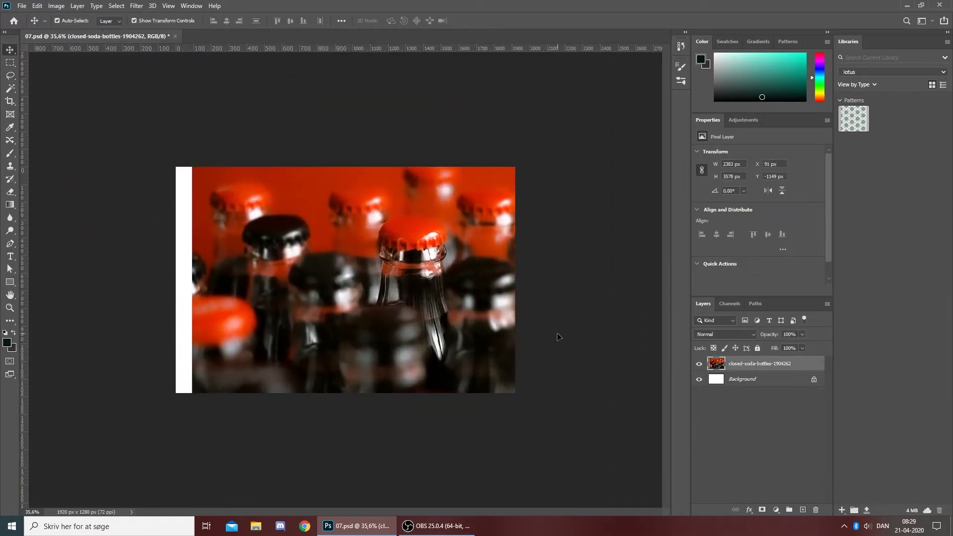
pyautogui.click(544, 290)
pyautogui.scroll(3, 136, 225)
pyautogui.scroll(-9, 135, 224)
# - Enlarge and reposition the photo to fill the canvas with the sharp red-capped bottle right of centre, and save the document
pyautogui.click(271, 238)
pyautogui.moveTo(259, 100); pyautogui.dragTo(244, 78)
pyautogui.moveTo(380, 219); pyautogui.dragTo(459, 270)
pyautogui.scroll(9, 417, 251)
pyautogui.moveTo(141, 291); pyautogui.dragTo(109, 292)
pyautogui.moveTo(356, 288); pyautogui.dragTo(362, 296)
pyautogui.click(491, 21)
pyautogui.click(459, 110)
pyautogui.scroll(-5, 389, 278)
pyautogui.hotkey('ctrl', 's')
pyautogui.scroll(-10, 309, 339)
pyautogui.scroll(15, 317, 332)
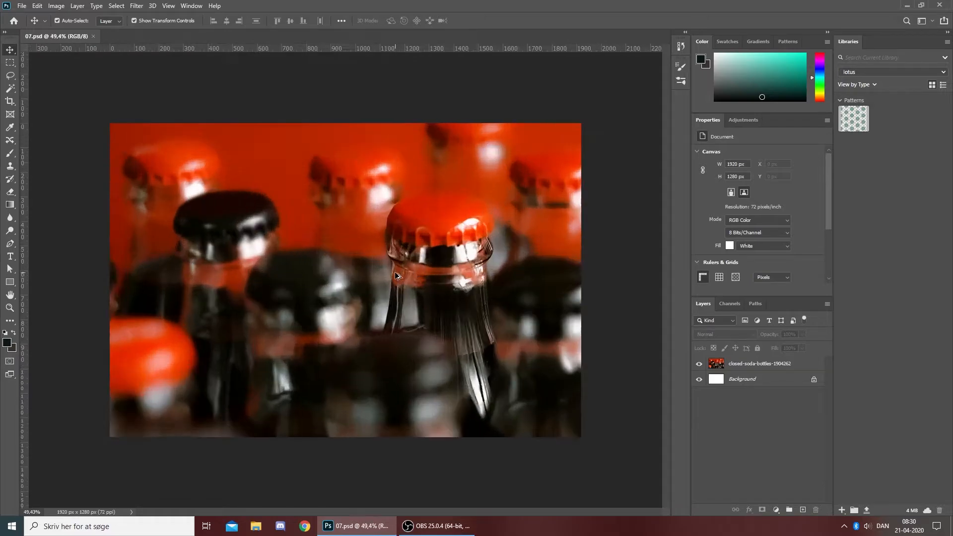
# - Lasso the foreground bottles along the photo's lower half, leaving out the sharp red-capped bottle, and make the photo layer active
pyautogui.scroll(-6, 397, 298)
pyautogui.scroll(4, 403, 296)
pyautogui.press('l')
pyautogui.scroll(2, 347, 280)
pyautogui.moveTo(110, 325); pyautogui.dragTo(311, 246)
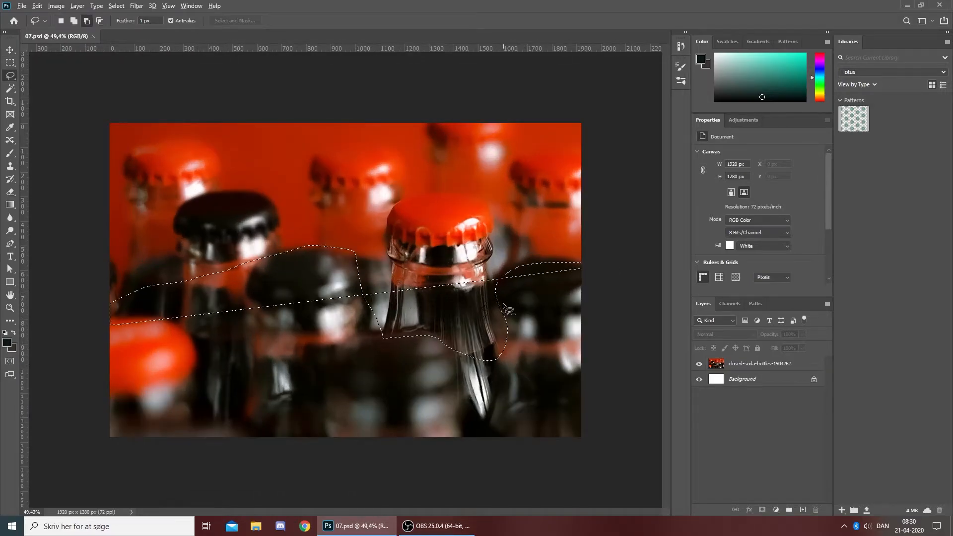
pyautogui.moveTo(505, 310); pyautogui.dragTo(582, 265)
pyautogui.click(759, 364)
pyautogui.click(137, 6)
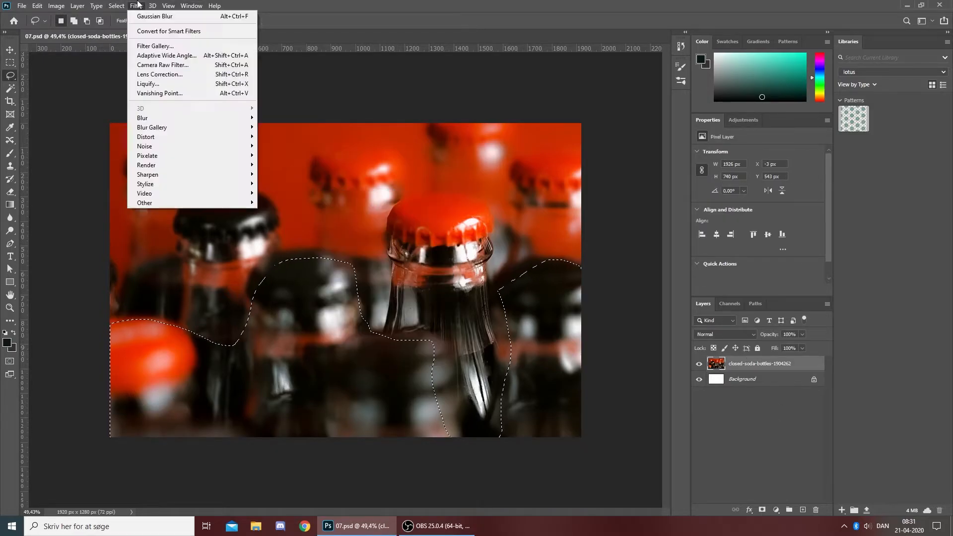
pyautogui.moveTo(149, 118)
pyautogui.click(330, 201)
pyautogui.click(492, 168)
# - Apply a Gaussian Blur to the selected foreground bottles
pyautogui.click(134, 6)
pyautogui.moveTo(232, 122)
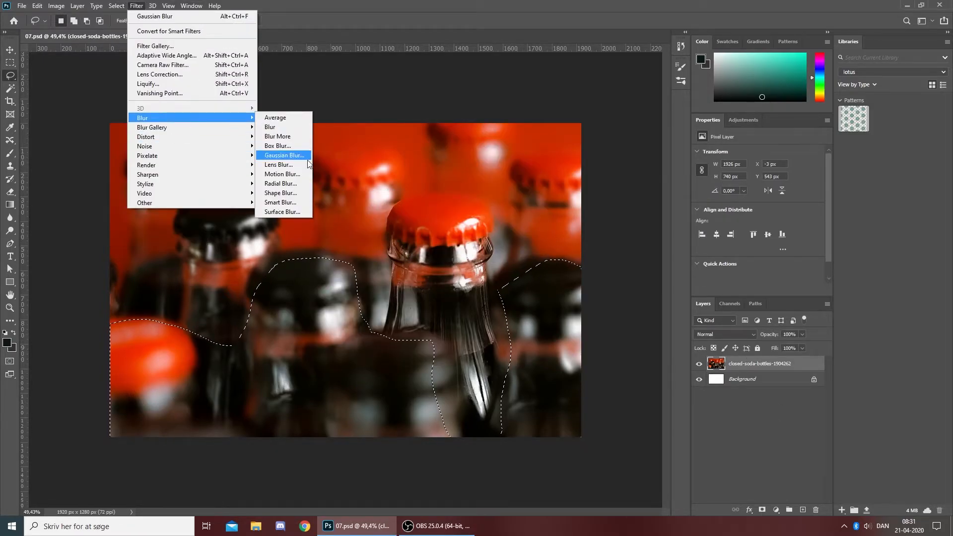
pyautogui.click(288, 155)
pyautogui.click(359, 78)
# - Lasso the black-capped bottle left of centre, apply a Gaussian Blur to it, and deselect
pyautogui.click(82, 313)
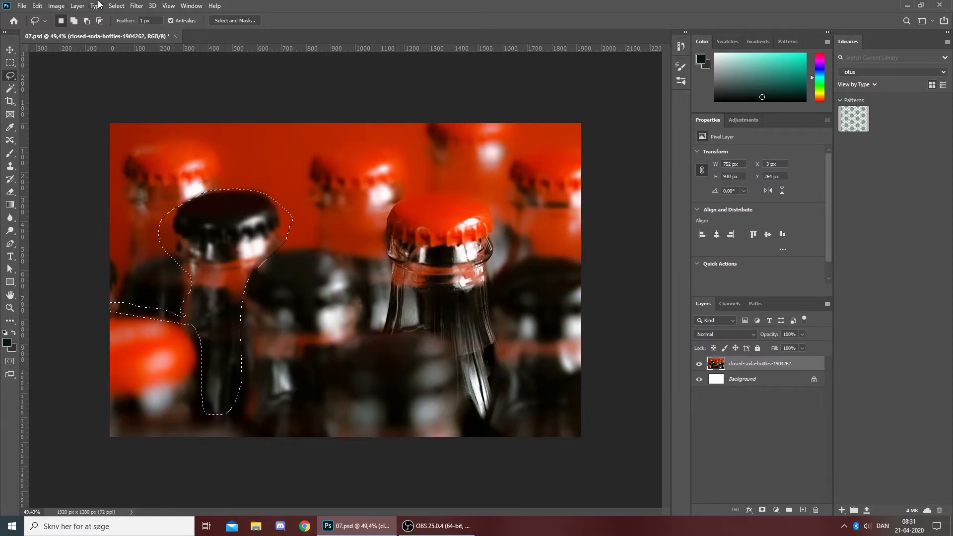
pyautogui.click(137, 5)
pyautogui.moveTo(198, 113)
pyautogui.click(288, 155)
pyautogui.click(361, 78)
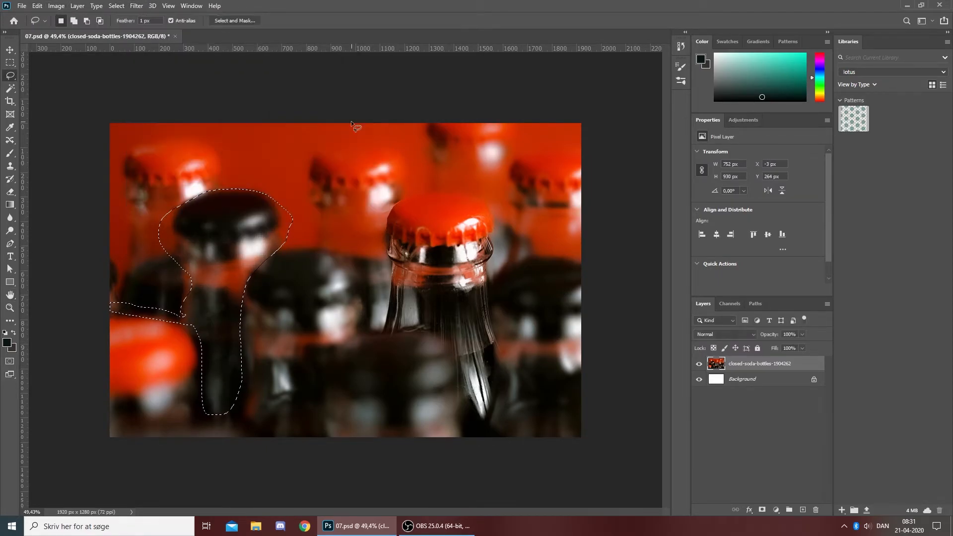
pyautogui.hotkey('ctrl', 'd')
# - Lasso the background bottles along the photo's upper half, excluding the black-capped and the sharp red-capped bottles
pyautogui.scroll(-13, 352, 130)
pyautogui.scroll(8, 336, 287)
pyautogui.moveTo(198, 298)
pyautogui.mouseDown()
pyautogui.moveTo(225, 197)
pyautogui.moveTo(224, 295)
pyautogui.mouseUp()
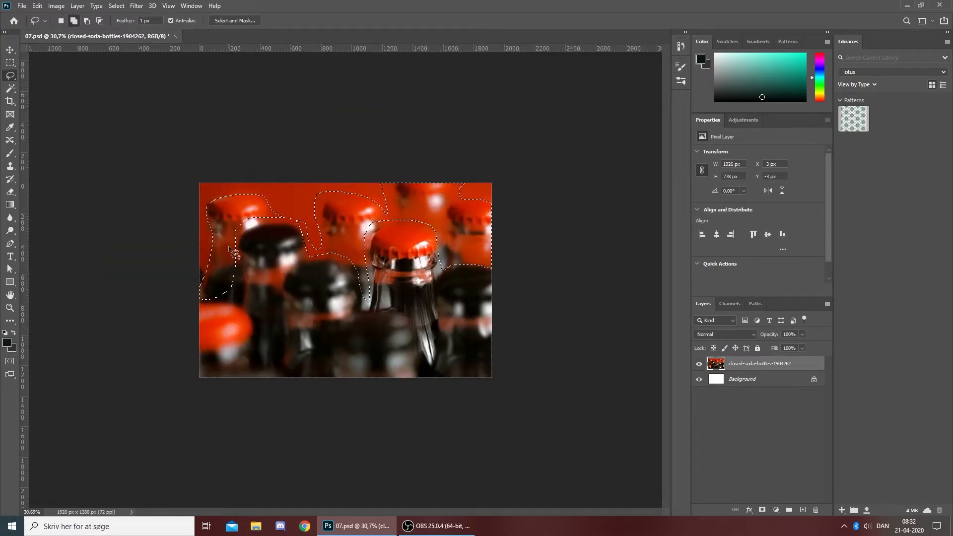
# - Try a Radial Blur with amount 10, Spin method and Good quality on the selected background bottles
pyautogui.click(137, 6)
pyautogui.moveTo(198, 114)
pyautogui.click(286, 183)
pyautogui.click(522, 157)
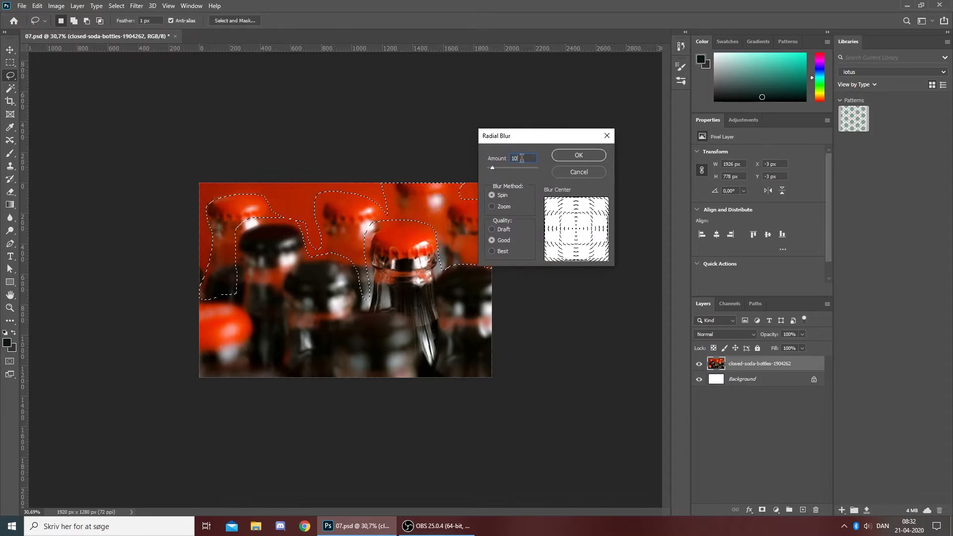
pyautogui.click(572, 156)
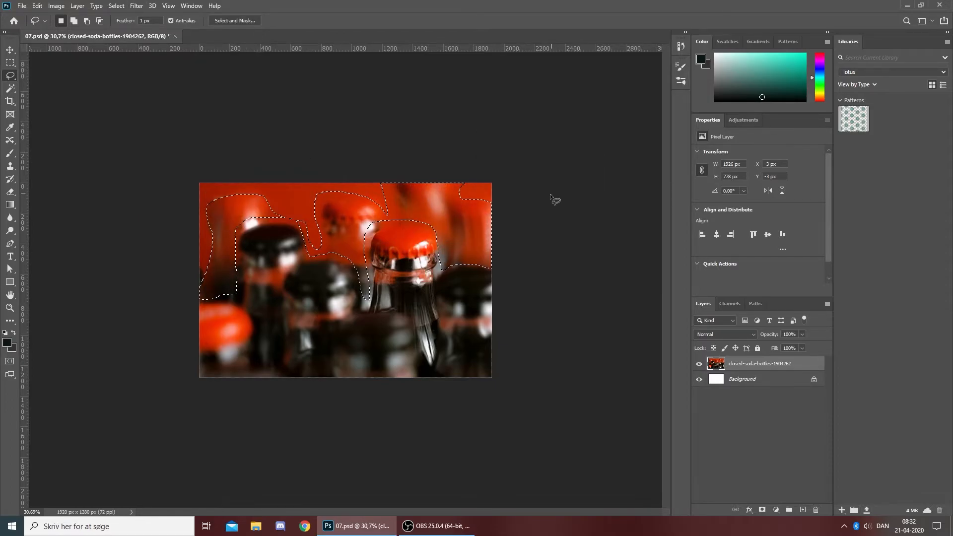
# - Refine the background selection along the sharp red-capped bottle's left side, adding the gap between its neck and the neighbouring dark cap
pyautogui.scroll(-3, 486, 214)
pyautogui.scroll(5, 387, 233)
pyautogui.scroll(2, 201, 199)
pyautogui.moveTo(180, 117)
pyautogui.mouseDown()
pyautogui.moveTo(114, 170)
pyautogui.moveTo(93, 164)
pyautogui.moveTo(111, 351)
pyautogui.moveTo(31, 348)
pyautogui.mouseUp()
pyautogui.scroll(-1, 183, 151)
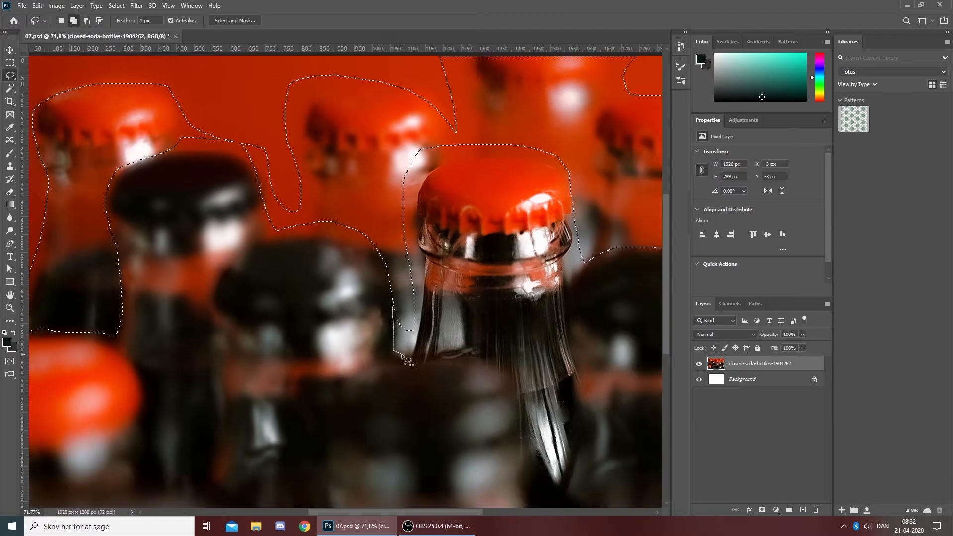
pyautogui.moveTo(424, 181); pyautogui.dragTo(436, 148)
pyautogui.moveTo(413, 238); pyautogui.dragTo(431, 170)
pyautogui.scroll(5, 430, 166)
pyautogui.moveTo(406, 256); pyautogui.dragTo(408, 220)
pyautogui.scroll(-6, 433, 246)
pyautogui.hotkey('alt', 'shift')
pyautogui.scroll(-2, 433, 245)
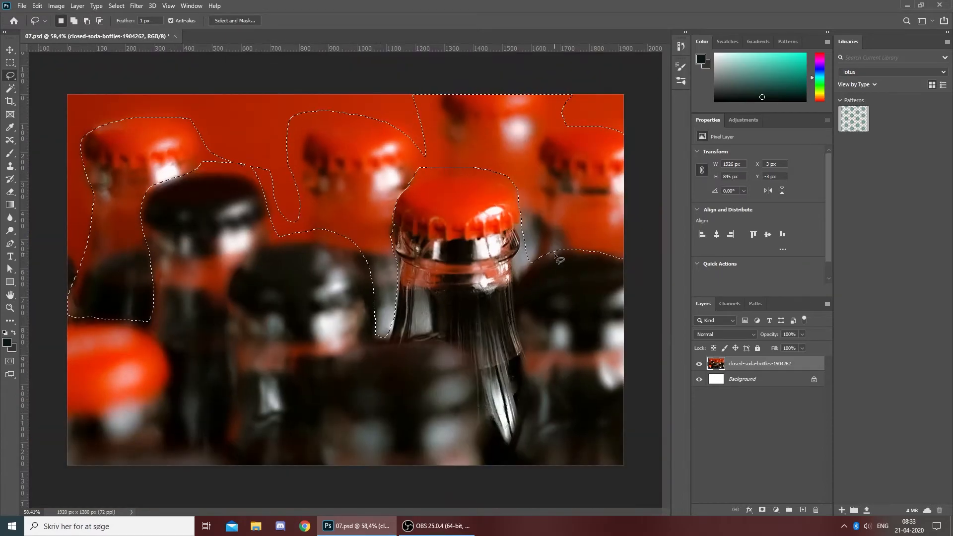
# - Apply a Motion Blur with a reduced distance to the selected background bottles, deselect, and save the document
pyautogui.click(136, 6)
pyautogui.moveTo(209, 119)
pyautogui.click(281, 174)
pyautogui.moveTo(527, 320); pyautogui.dragTo(502, 323)
pyautogui.click(558, 282)
pyautogui.click(599, 162)
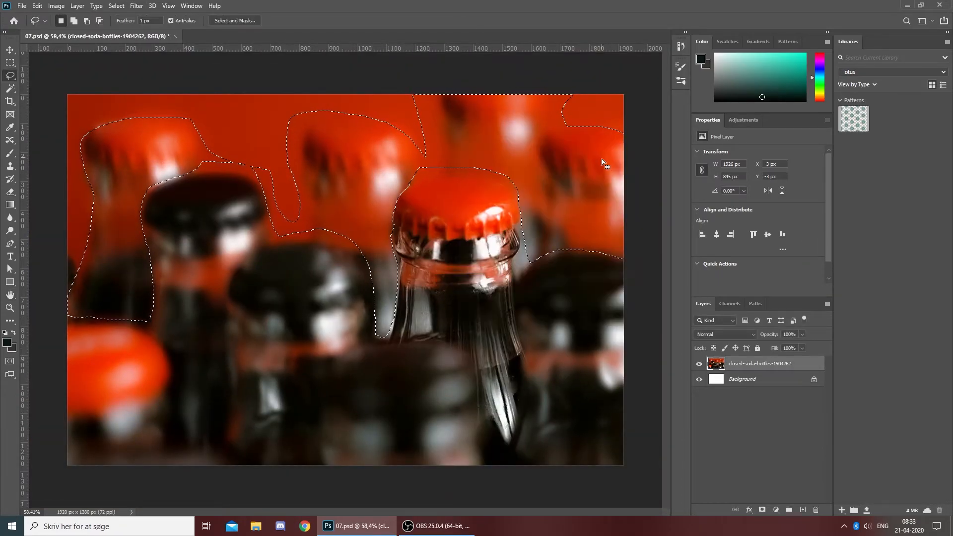
pyautogui.hotkey('ctrl', 'd')
pyautogui.scroll(-15, 530, 260)
pyautogui.hotkey('ctrl', 's')
# - Add a text layer with placeholder text over the photo and move it near the upper left of the canvas
pyautogui.press('v')
pyautogui.click(482, 300)
pyautogui.scroll(6, 385, 253)
pyautogui.scroll(-7, 344, 278)
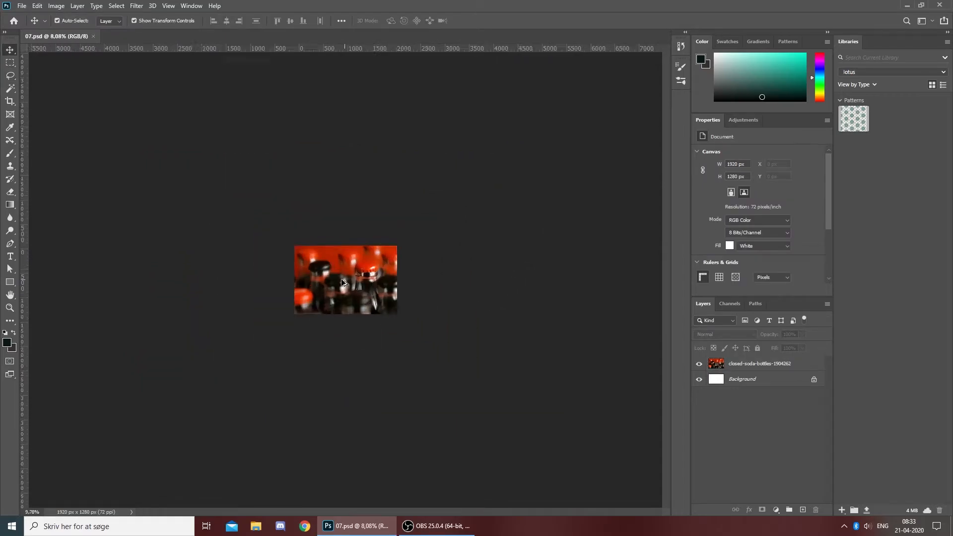
pyautogui.scroll(12, 344, 278)
pyautogui.press('t')
pyautogui.click(227, 257)
pyautogui.click(10, 50)
pyautogui.moveTo(362, 238); pyautogui.dragTo(333, 247)
pyautogui.click(152, 6)
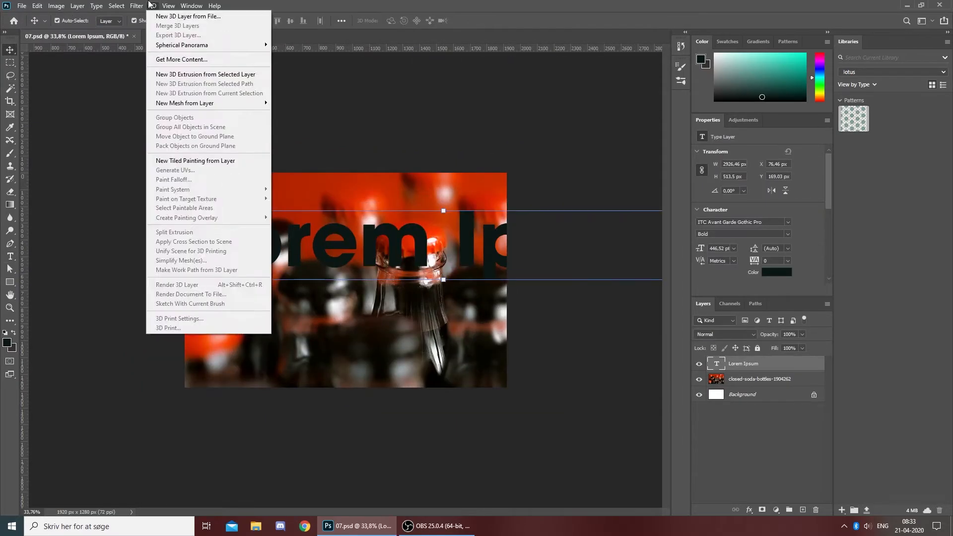
pyautogui.click(137, 6)
# - Replace the placeholder text with "Camera" and "Raw Filter" on two lines
pyautogui.doubleClick(333, 253)
pyautogui.write('Camera')
pyautogui.press('Return')
pyautogui.write('Raw Filter')
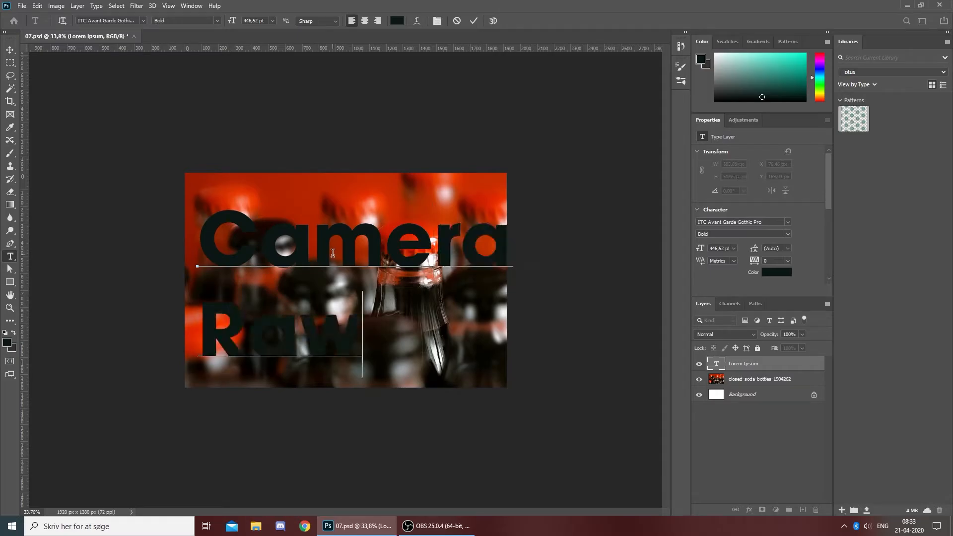
pyautogui.hotkey('ctrl', 'Return')
pyautogui.press('v')
# - Set the title text's font size to 250 pt and its colour to white
pyautogui.click(734, 249)
pyautogui.click(719, 249)
pyautogui.write('250')
pyautogui.click(777, 272)
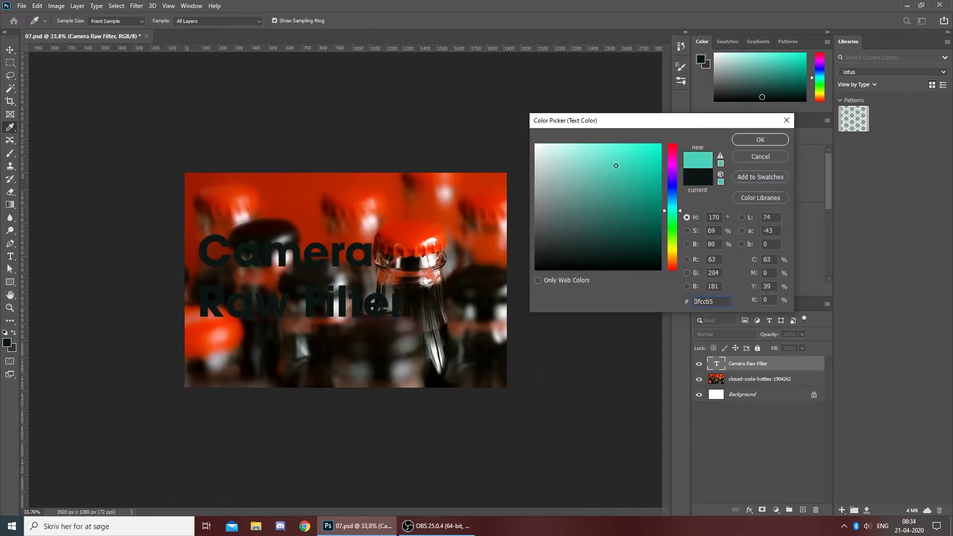
pyautogui.moveTo(623, 170); pyautogui.dragTo(535, 145)
pyautogui.click(760, 141)
# - Filter the font list to the Script class and set the title's font to Script MT Bold
pyautogui.scroll(2, 385, 268)
pyautogui.click(788, 223)
pyautogui.click(724, 236)
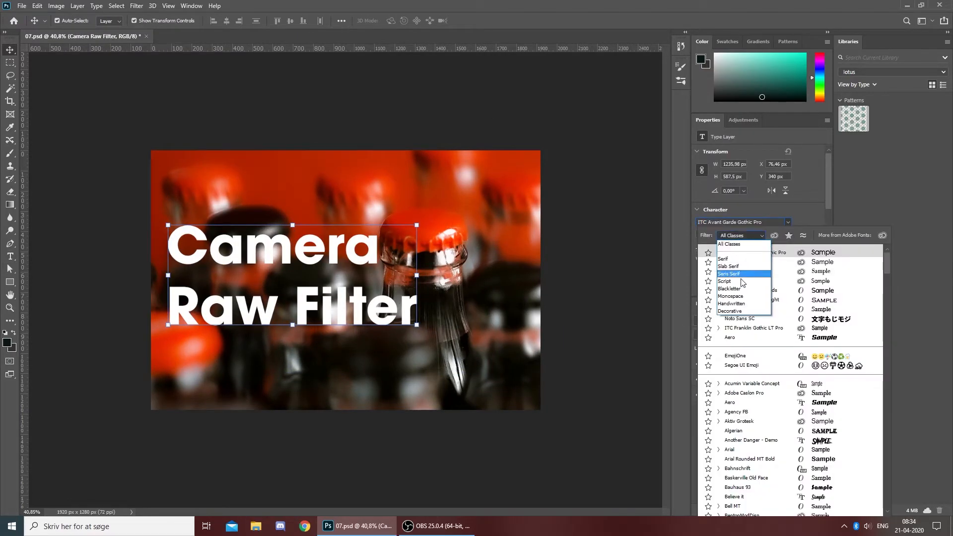
pyautogui.click(729, 288)
pyautogui.click(742, 236)
pyautogui.click(724, 281)
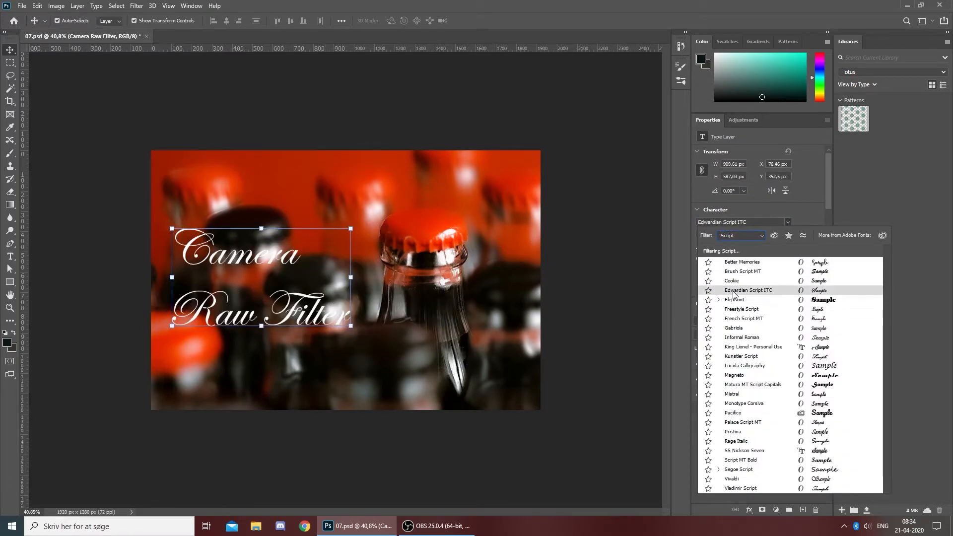
pyautogui.click(758, 461)
pyautogui.click(575, 395)
# - Browse the script typefaces for the title again, previewing Brush Script MT
pyautogui.scroll(-5, 575, 395)
pyautogui.scroll(7, 575, 395)
pyautogui.click(760, 363)
pyautogui.click(788, 222)
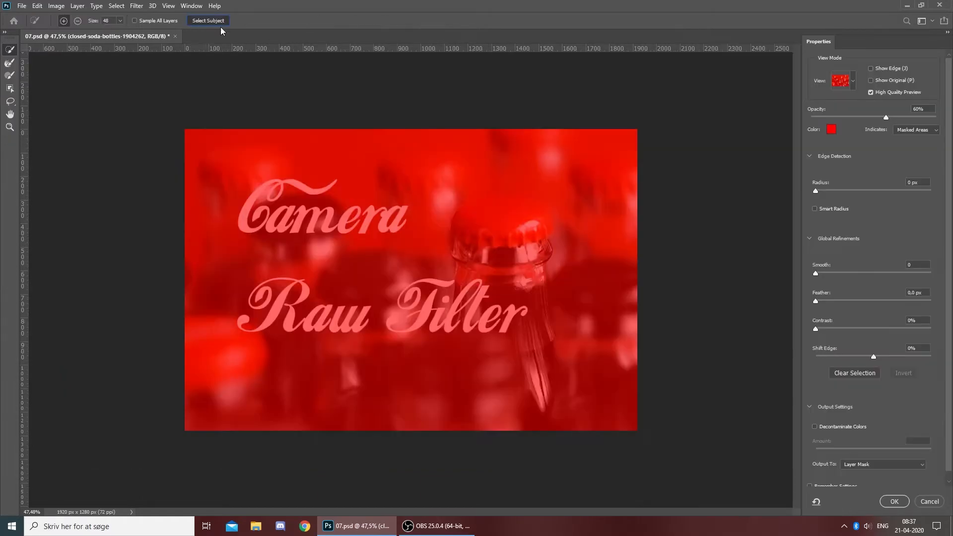
# - Select the sharp bottle and subtract stray background from its selection in Select and Mask with the Brush tool
pyautogui.moveTo(505, 237); pyautogui.dragTo(525, 239)
pyautogui.scroll(7, 351, 242)
pyautogui.click(10, 75)
pyautogui.click(77, 21)
pyautogui.moveTo(169, 199); pyautogui.dragTo(298, 213)
pyautogui.click(10, 63)
pyautogui.scroll(3, 676, 191)
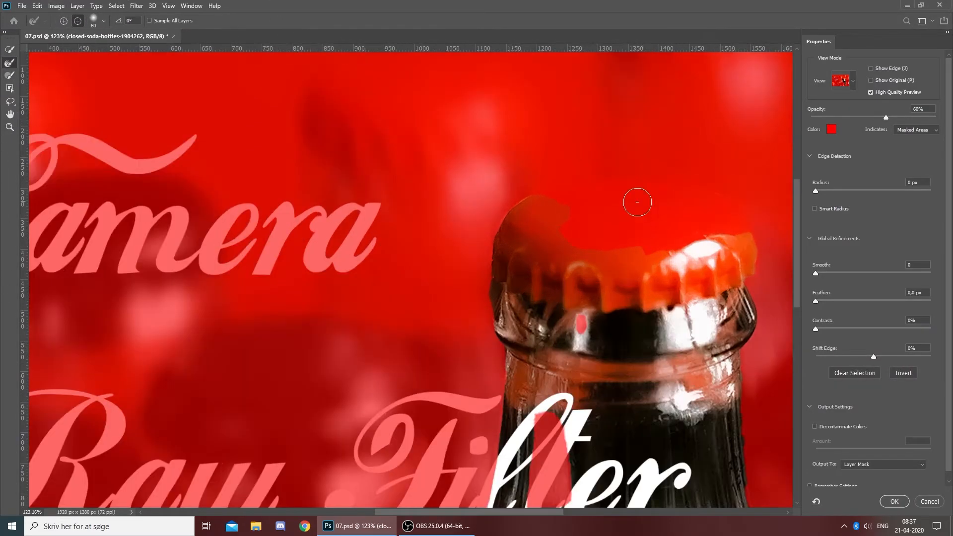
# - Paint the missing part of the red cap back into the bottle selection with the Brush in add mode
pyautogui.click(10, 75)
pyautogui.press('[')
pyautogui.press('[')
pyautogui.press('[')
pyautogui.press('[')
pyautogui.press('[')
pyautogui.click(562, 245)
pyautogui.hotkey('ctrl', 'z')
pyautogui.click(64, 21)
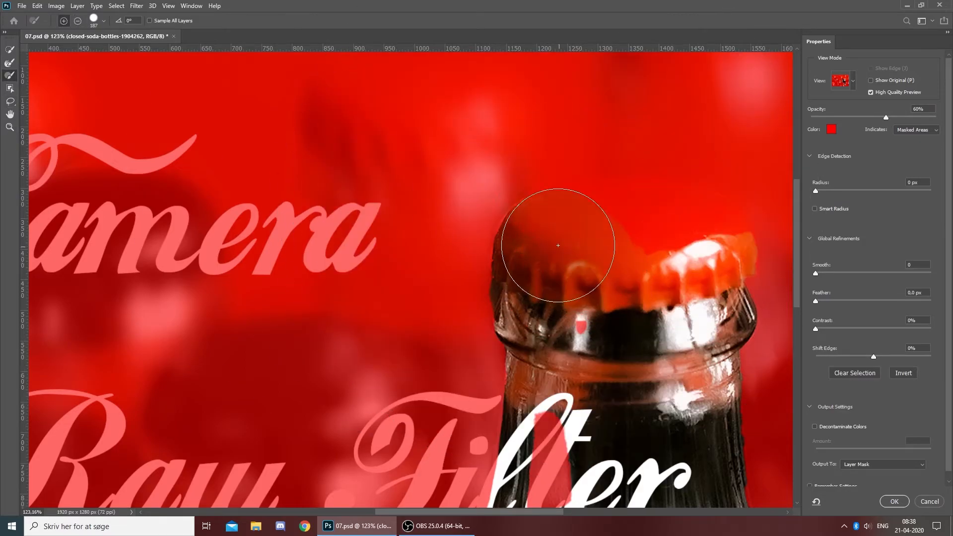
pyautogui.moveTo(558, 246); pyautogui.dragTo(689, 242)
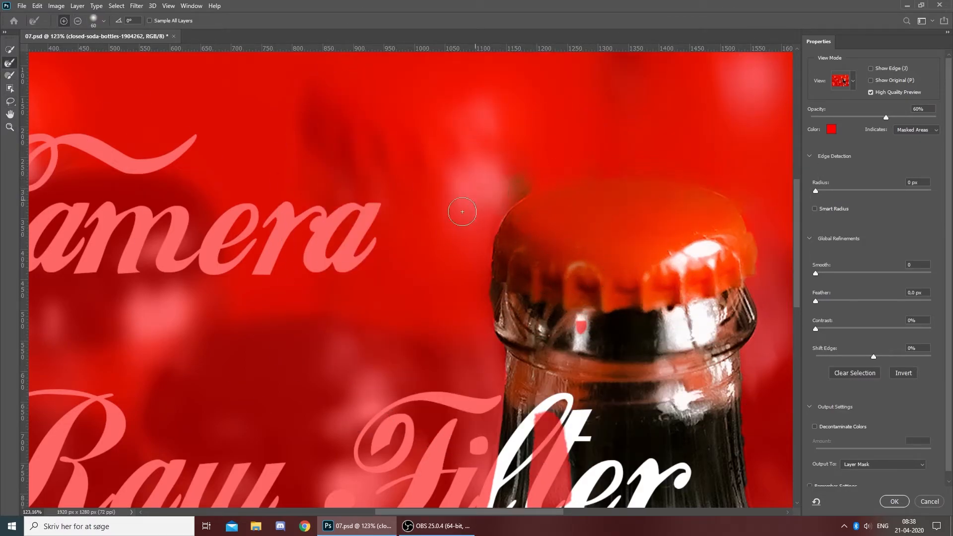
# - Refine the selection edge along the left side of the bottle cap with the Refine Edge Brush
pyautogui.scroll(-5, 511, 190)
pyautogui.scroll(9, 464, 211)
pyautogui.moveTo(489, 225); pyautogui.dragTo(496, 243)
pyautogui.scroll(-8, 497, 246)
# - Fill the gap in the bottle neck's selection with the Brush and undo an extra stroke beside the lower neck
pyautogui.click(9, 75)
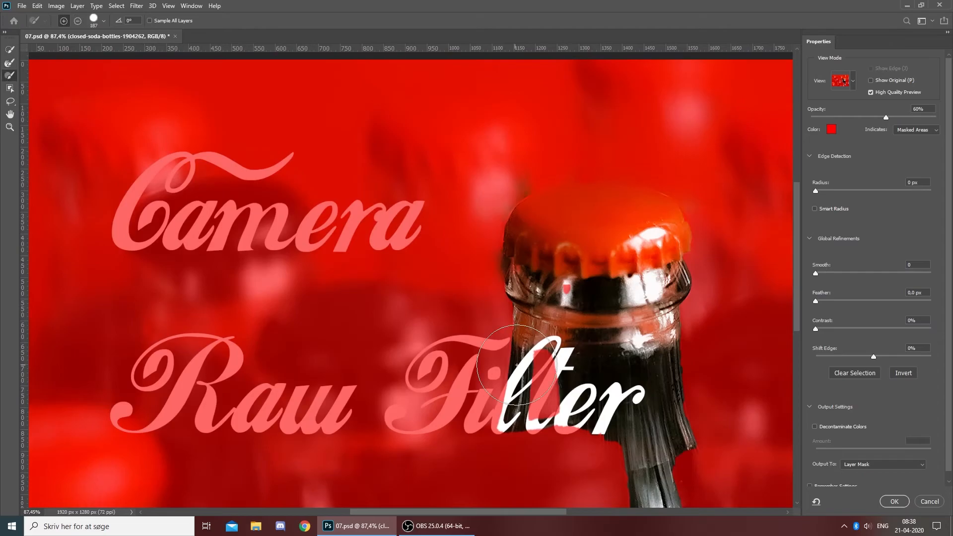
pyautogui.click(556, 380)
pyautogui.scroll(-2, 642, 387)
pyautogui.scroll(-2, 641, 387)
pyautogui.press('[')
pyautogui.press('[')
pyautogui.press('[')
pyautogui.moveTo(691, 395); pyautogui.dragTo(733, 489)
pyautogui.hotkey('ctrl', 'z')
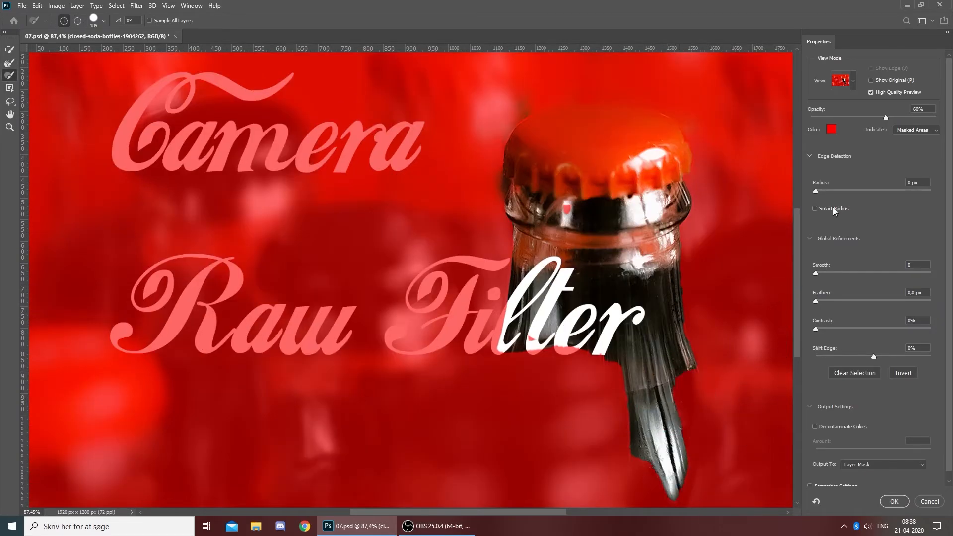
# - Output the refined bottle selection and copy the selected bottle to a new layer
pyautogui.click(867, 475)
pyautogui.click(894, 501)
pyautogui.hotkey('ctrl', 'j')
# - Place the title layer beneath the bottle copy and move the title up and left on the canvas
pyautogui.press('v')
pyautogui.scroll(-5, 636, 404)
pyautogui.moveTo(740, 362); pyautogui.dragTo(738, 387)
pyautogui.moveTo(378, 312); pyautogui.dragTo(324, 293)
# - Set the title's leading to 300 pt, deselect it, and save the document
pyautogui.click(788, 248)
pyautogui.click(788, 248)
pyautogui.doubleClick(777, 249)
pyautogui.write('300')
pyautogui.press('Return')
pyautogui.scroll(-10, 328, 293)
pyautogui.click(491, 276)
pyautogui.scroll(-4, 408, 297)
pyautogui.hotkey('ctrl', 's')
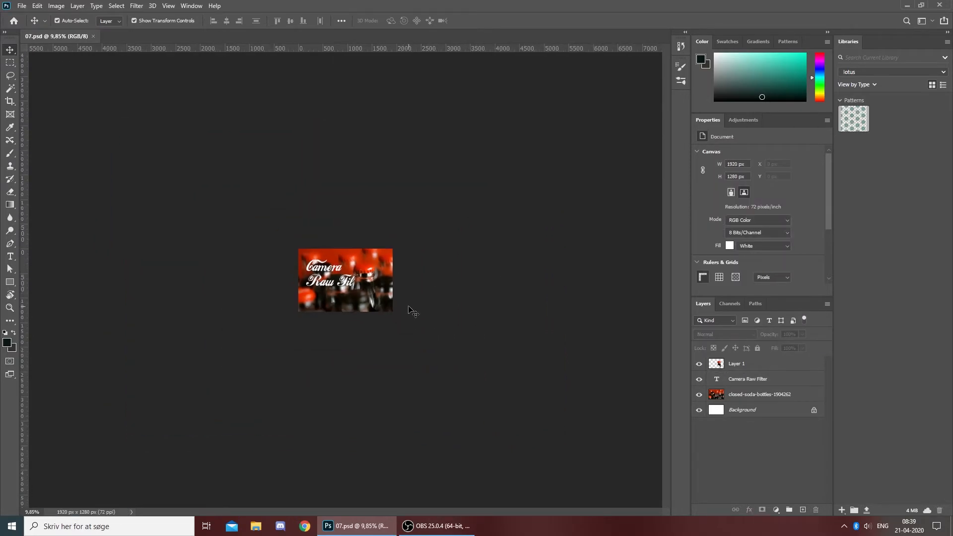
# - Delete the title text layer and save the document
pyautogui.scroll(10, 416, 333)
pyautogui.scroll(6, 382, 365)
pyautogui.click(272, 292)
pyautogui.click(816, 510)
pyautogui.scroll(-12, 596, 427)
pyautogui.click(579, 423)
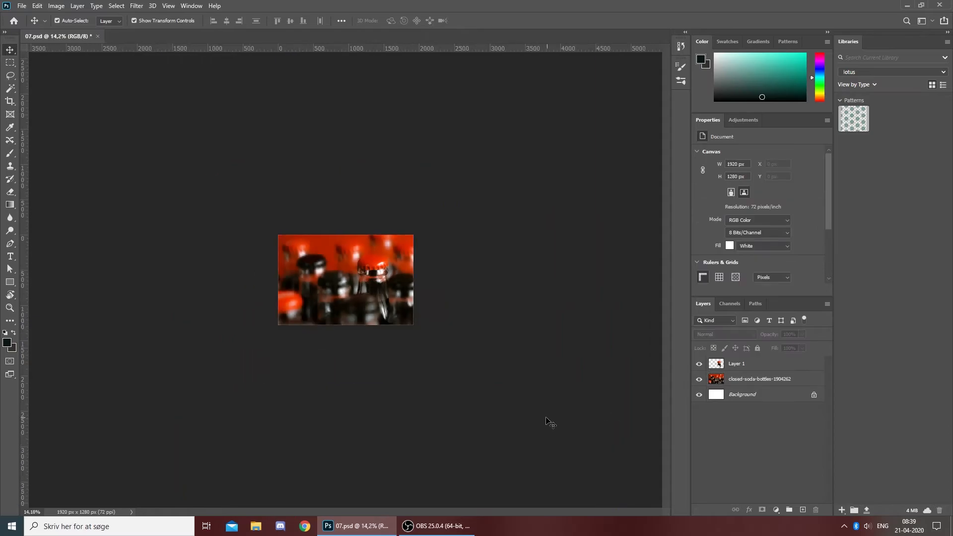
pyautogui.hotkey('ctrl', 's')
# - Try a replacement title in capitals over the photo, and undo both the new text and the original title's deletion
pyautogui.scroll(8, 347, 308)
pyautogui.press('r')
pyautogui.press('t')
pyautogui.click(243, 260)
pyautogui.write('CAMEv')
pyautogui.hotkey('ctrl', 'z')
pyautogui.hotkey('ctrl', 'z')
# - Deselect the title without changing its font and save the document
pyautogui.click(788, 222)
pyautogui.click(574, 289)
pyautogui.scroll(-4, 573, 289)
pyautogui.scroll(-4, 546, 297)
pyautogui.hotkey('ctrl', 's')
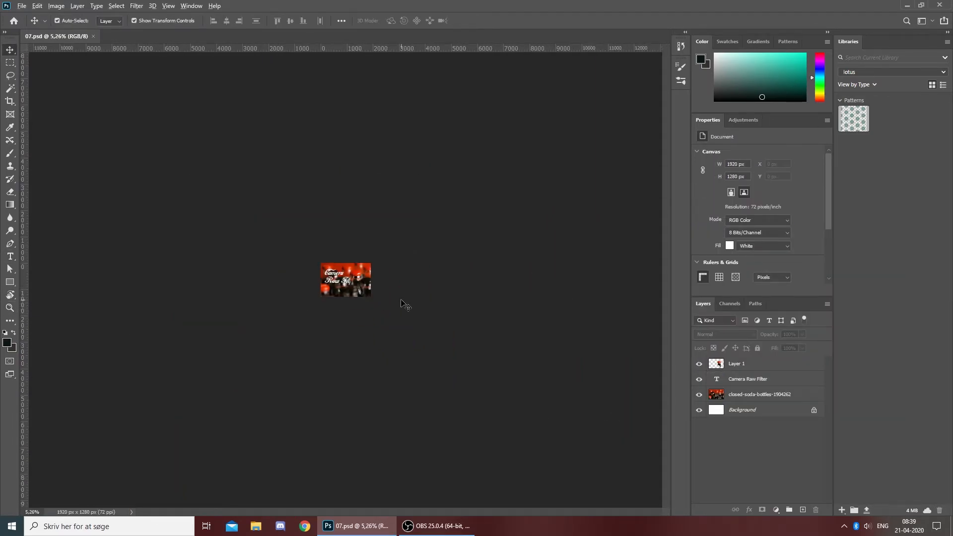
pyautogui.scroll(1, 357, 282)
pyautogui.click(350, 284)
pyautogui.scroll(5, 354, 283)
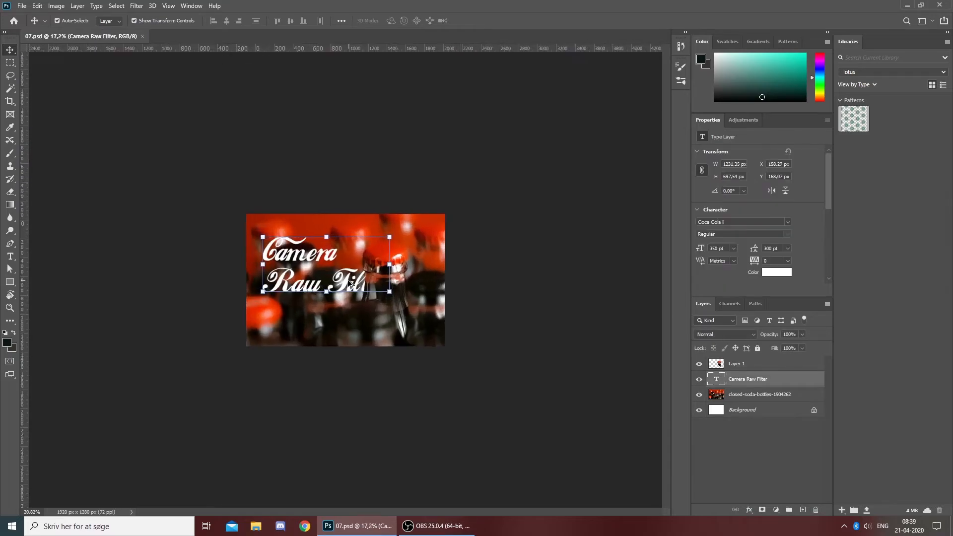
pyautogui.click(526, 266)
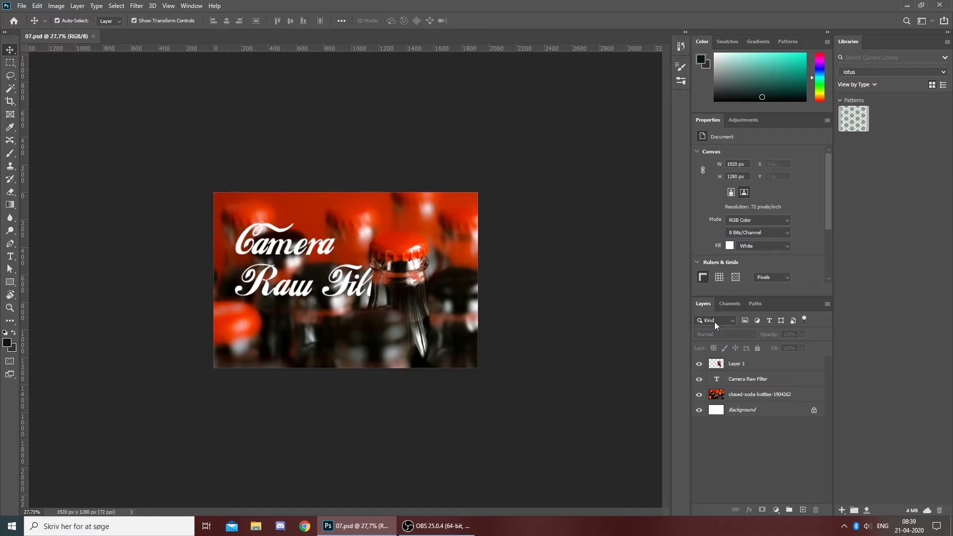
# - Preview several fonts on the title and set it to ITC Avant Garde Gothic Pro in Bold
pyautogui.click(351, 285)
pyautogui.click(787, 222)
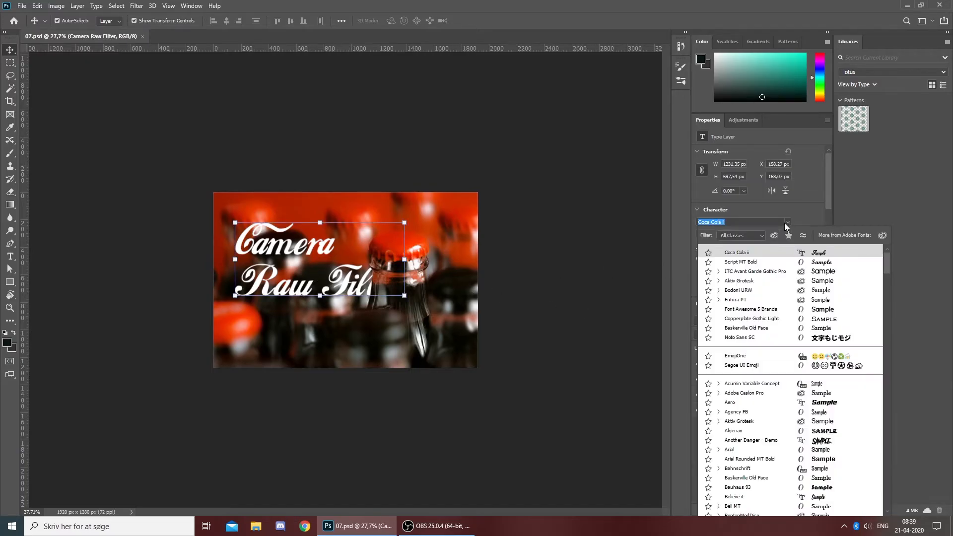
pyautogui.press('Down')
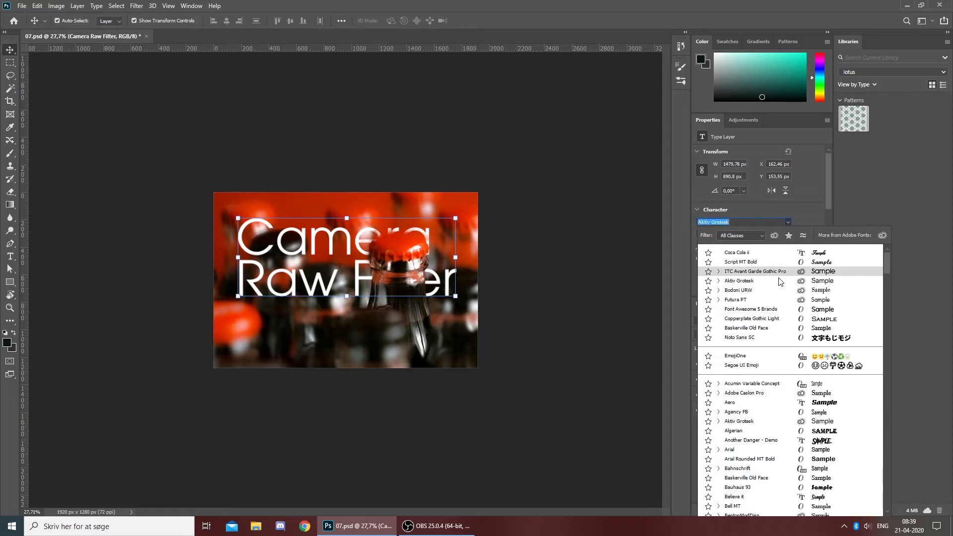
pyautogui.press('Down')
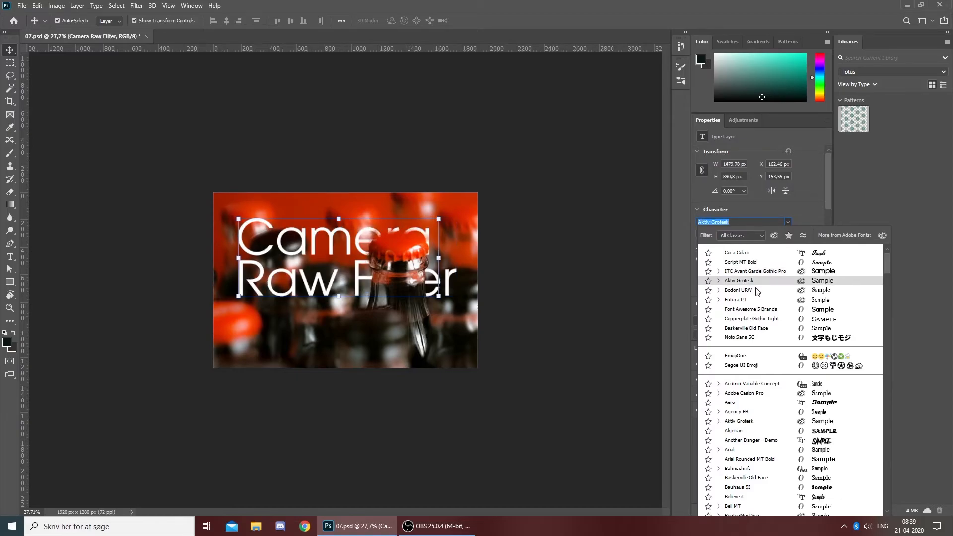
pyautogui.press('Down')
pyautogui.press('Up')
pyautogui.press('Up')
pyautogui.press('Return')
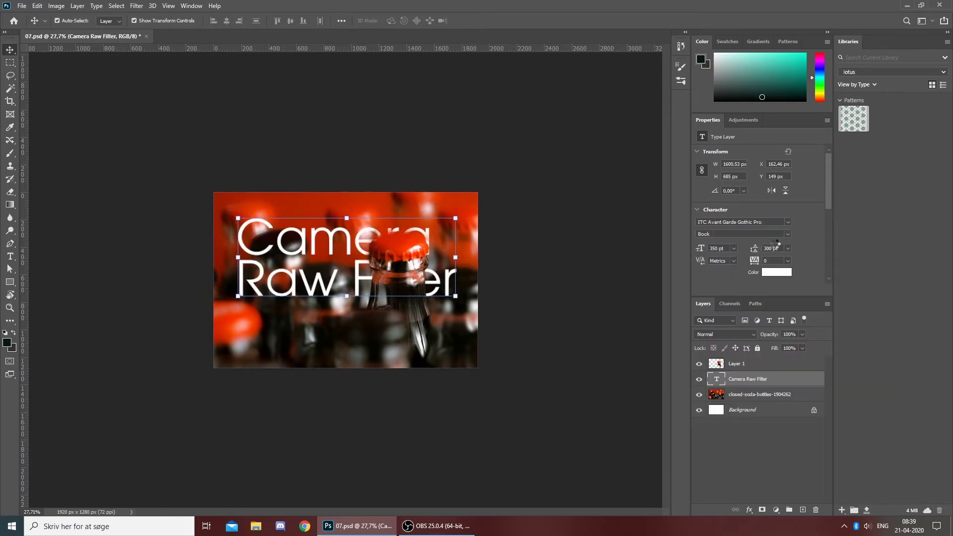
pyautogui.click(787, 234)
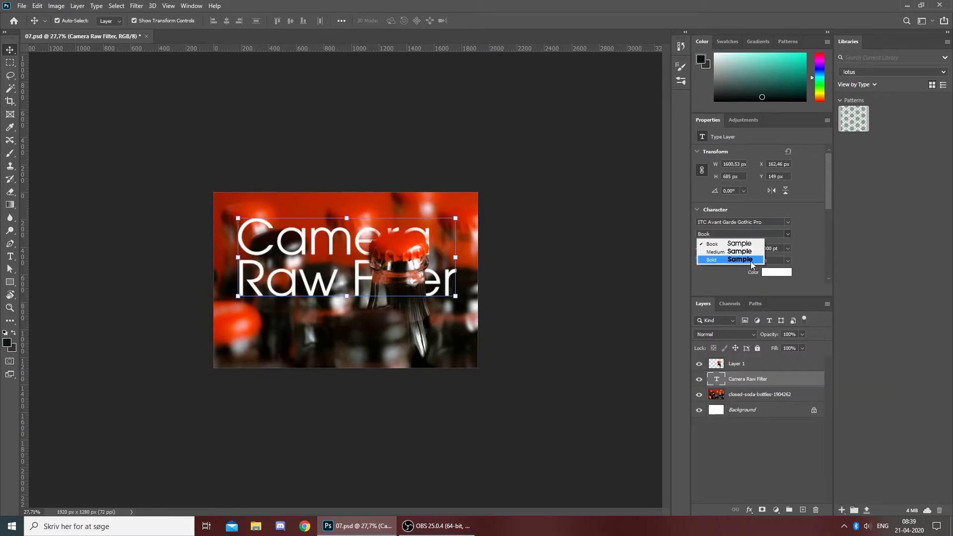
pyautogui.click(574, 275)
# - Move the title up and slightly left so it sits in the upper part of the photo, and check the composition
pyautogui.moveTo(452, 277)
pyautogui.mouseDown()
pyautogui.moveTo(434, 279)
pyautogui.moveTo(443, 280)
pyautogui.moveTo(443, 266)
pyautogui.mouseUp()
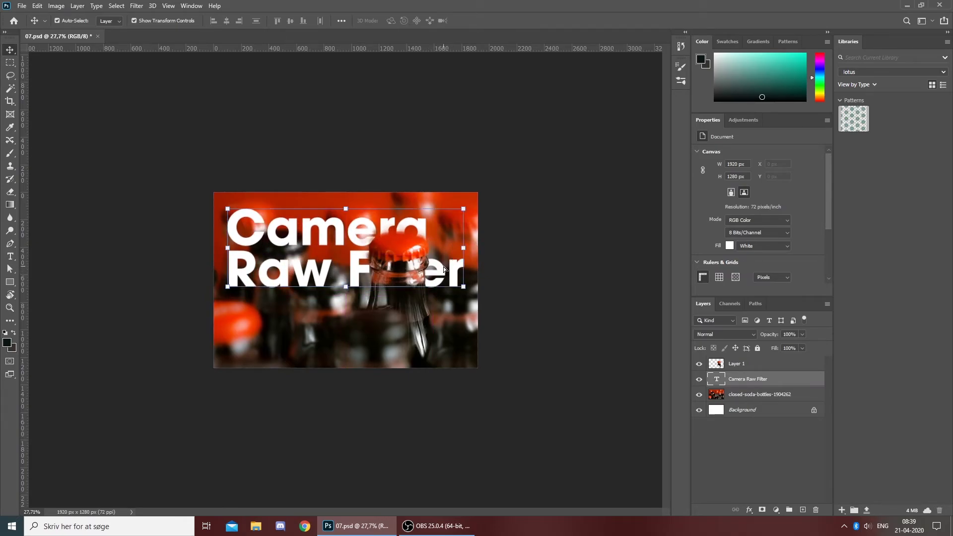
pyautogui.hotkey('ctrl', '-')
pyautogui.click(514, 284)
pyautogui.hotkey('ctrl', '-')
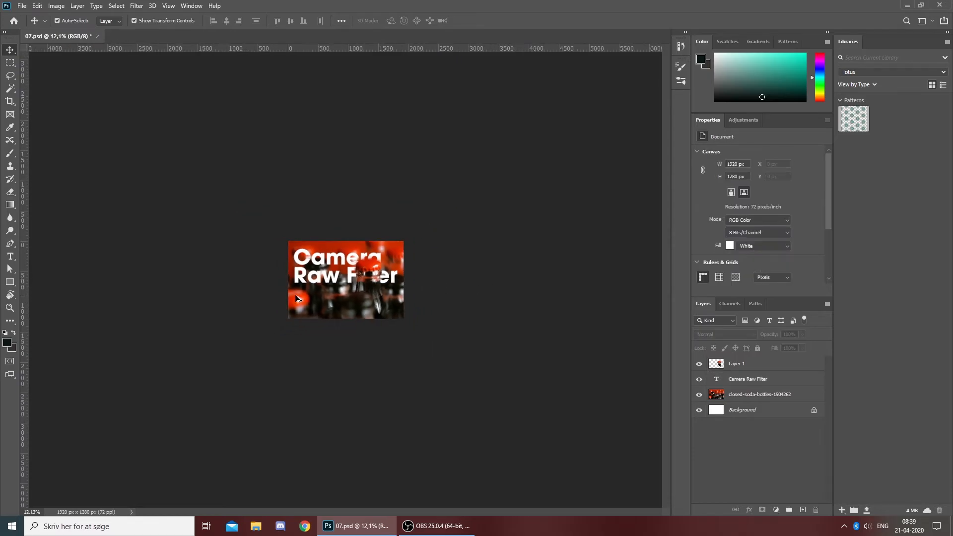
pyautogui.scroll(15, 328, 296)
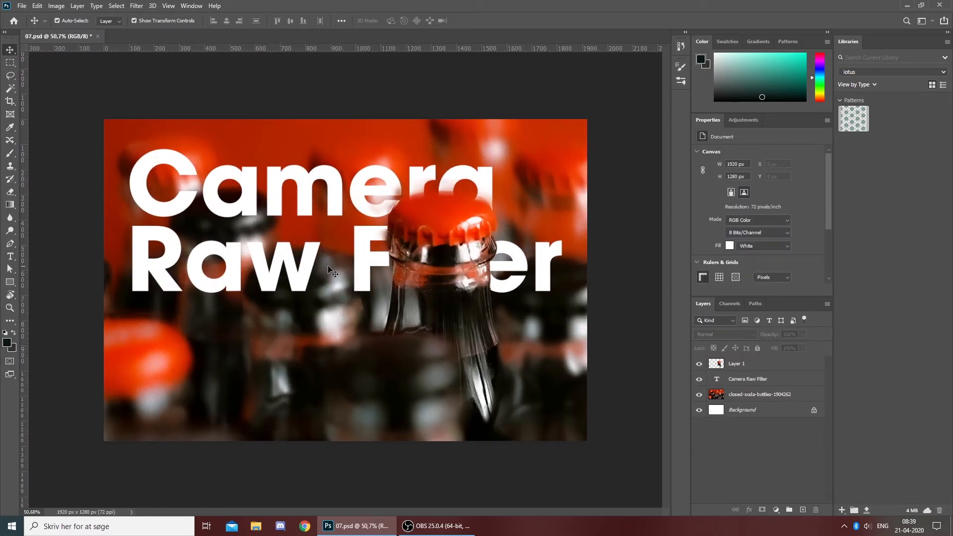
# - Keep the title's font size at 350 pt, shift the title slightly right and down, and save the document
pyautogui.click(356, 272)
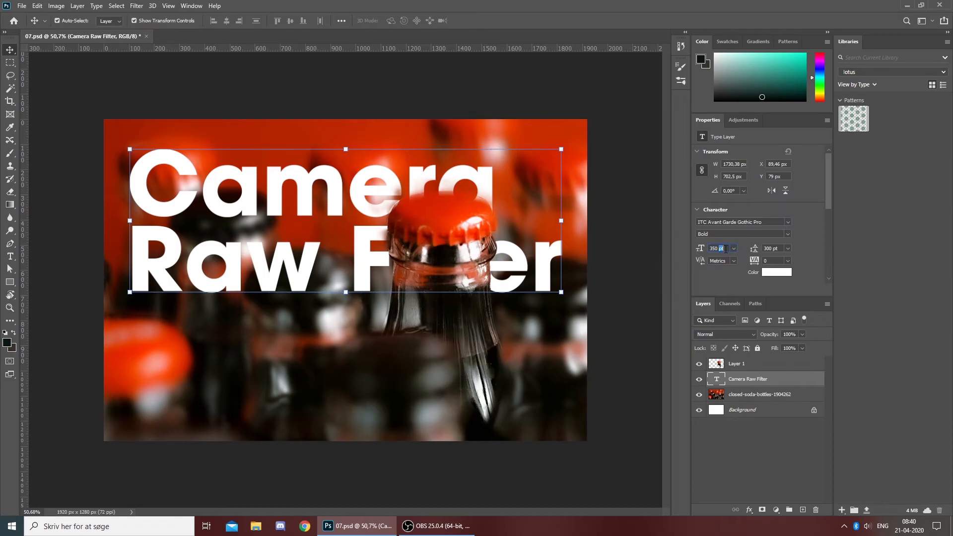
pyautogui.click(731, 249)
pyautogui.click(728, 247)
pyautogui.click(634, 234)
pyautogui.moveTo(537, 271); pyautogui.dragTo(552, 275)
pyautogui.click(593, 275)
pyautogui.scroll(-5, 578, 288)
pyautogui.scroll(-2, 561, 309)
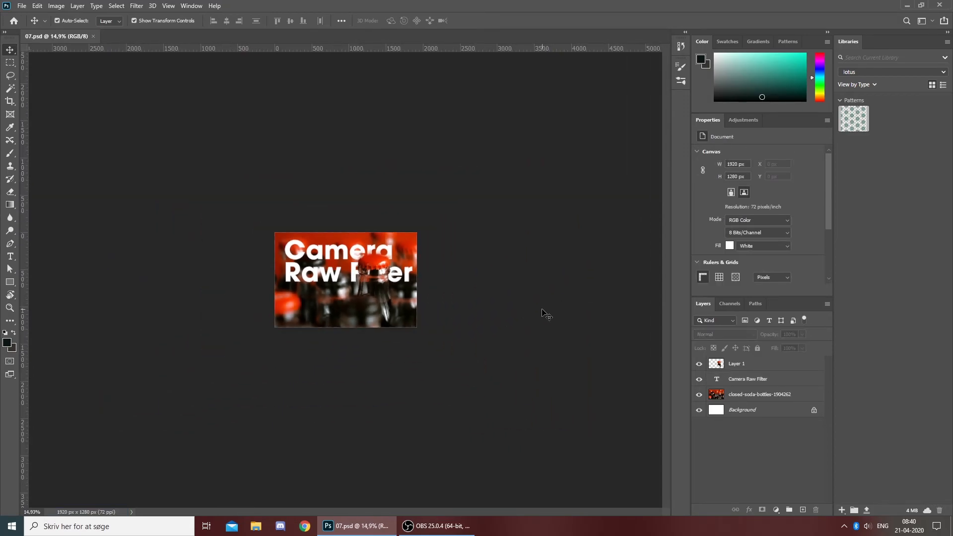